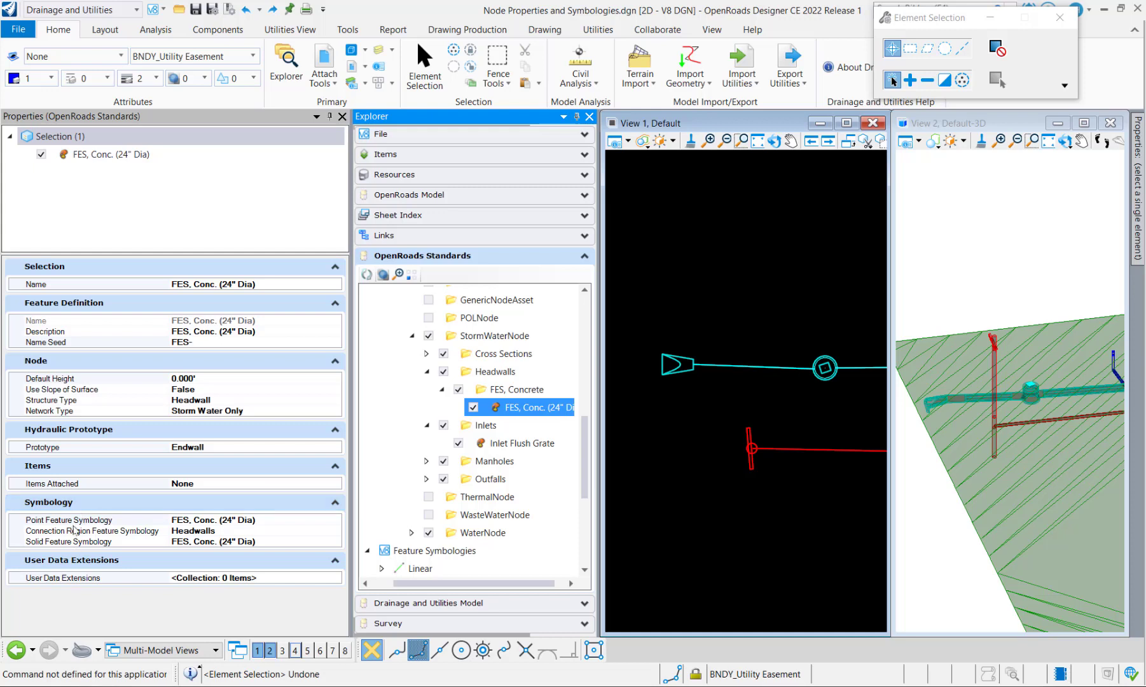
Step: Display the plan element template setting of the FES, Conc. (24" Dia) storm water headwall's point feature symbology
click(76, 522)
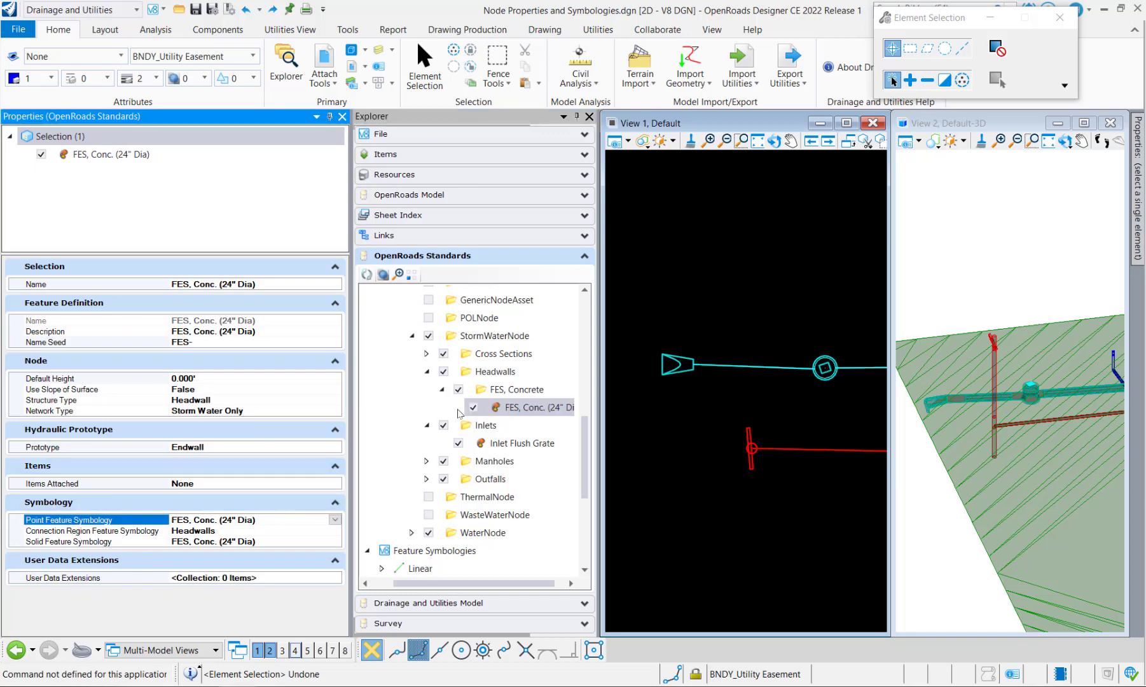
scroll(433, 506, down, 4)
click(383, 373)
click(382, 372)
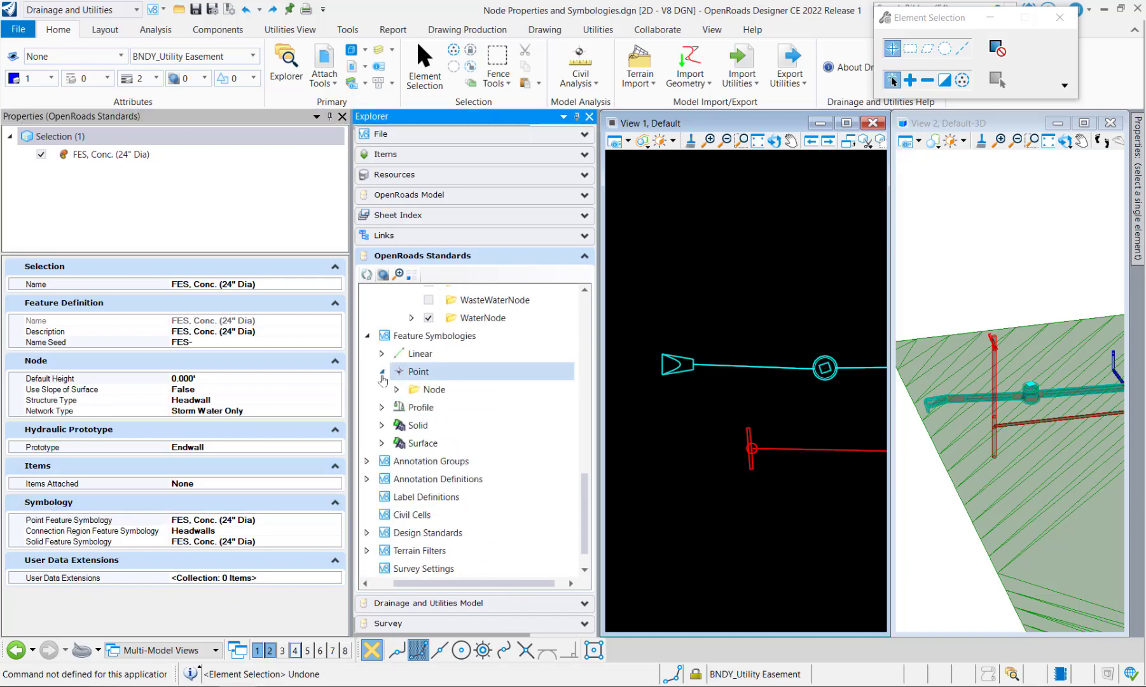
click(397, 389)
click(411, 460)
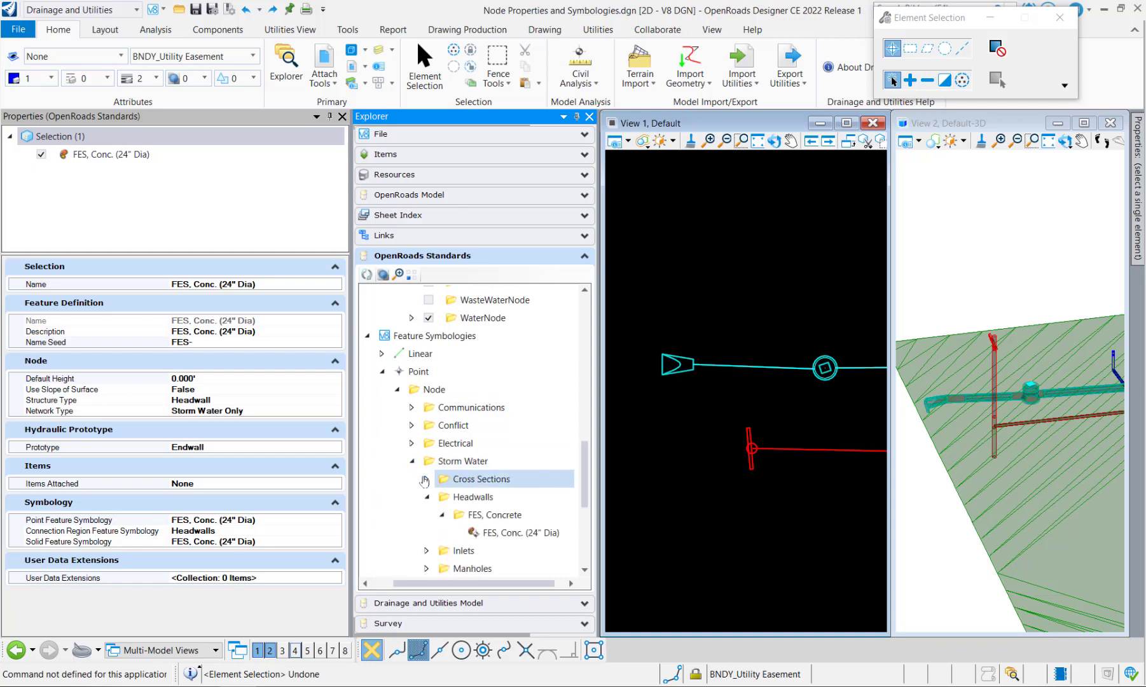
click(509, 533)
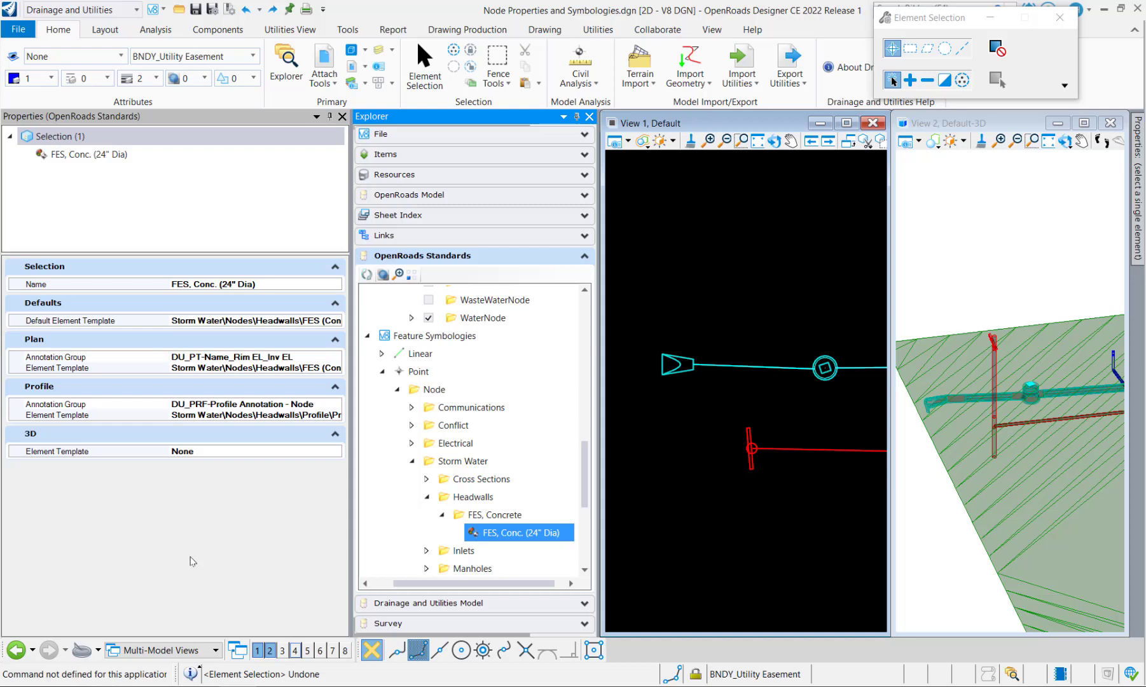
click(104, 369)
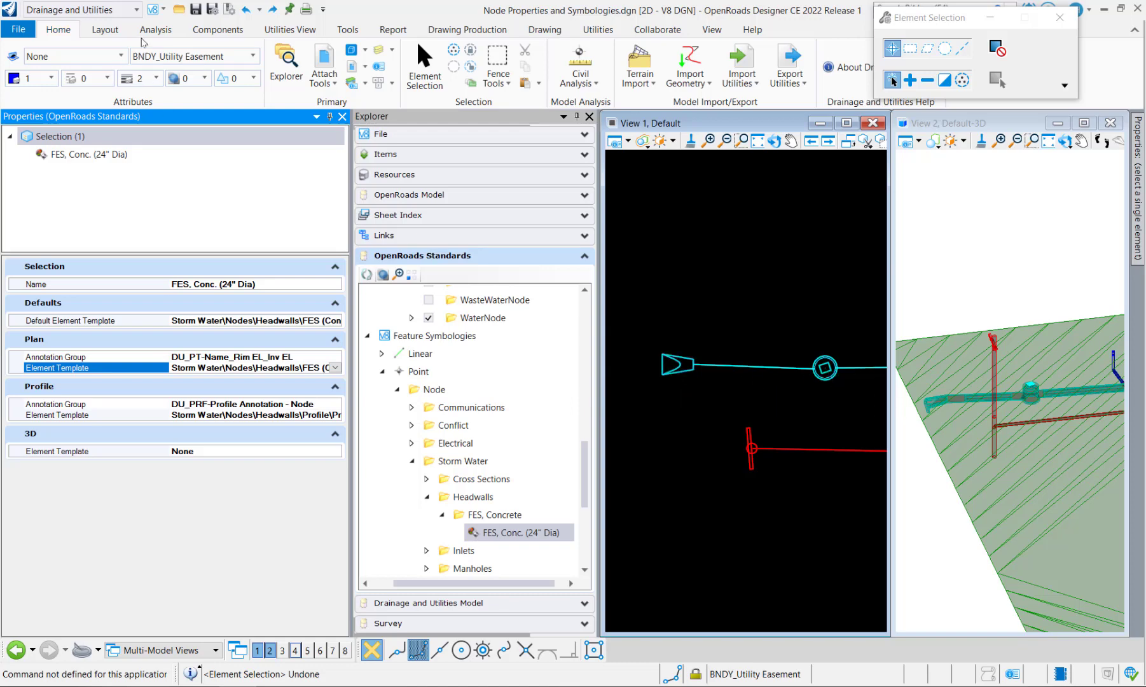
Step: Open the Element Templates manager and view the plan template FES, Conc. (24" Dia) under Storm Water headwalls in Node Properties and Symbologies.dgn
click(117, 56)
click(77, 342)
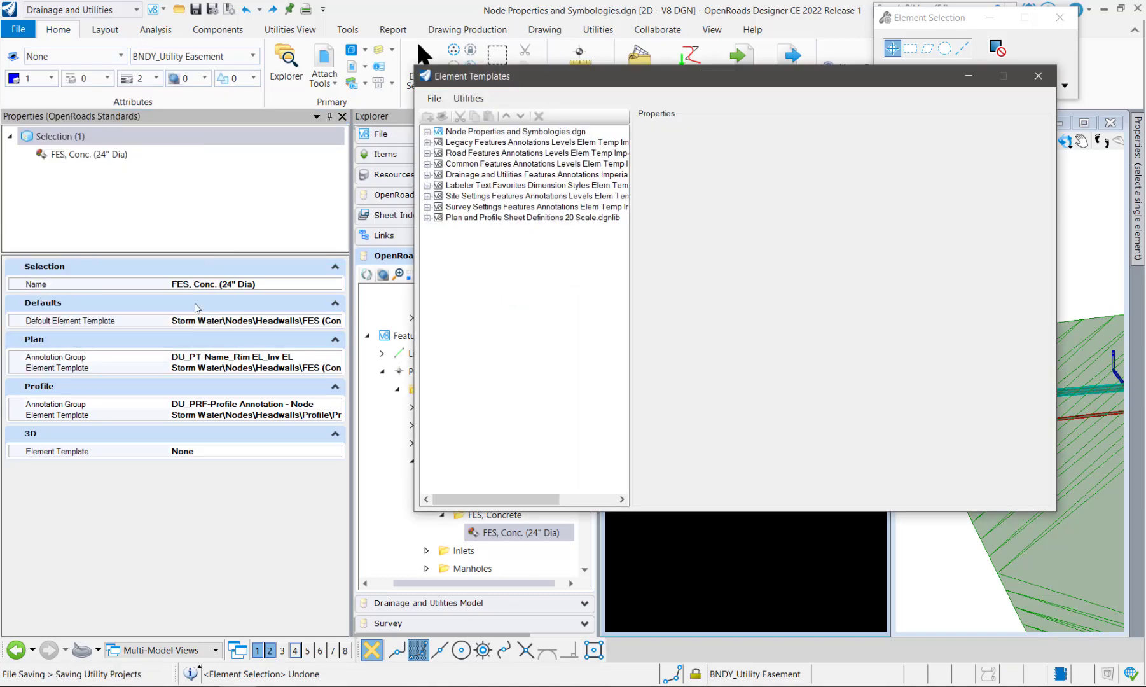
click(428, 132)
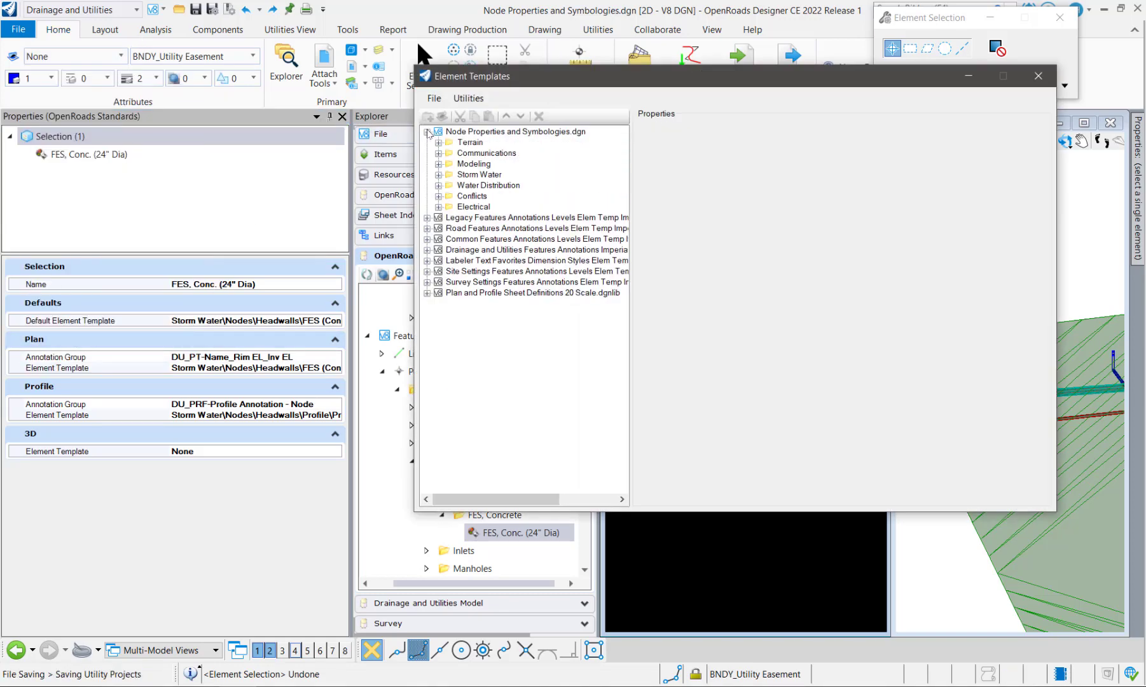
click(439, 174)
click(449, 185)
click(461, 218)
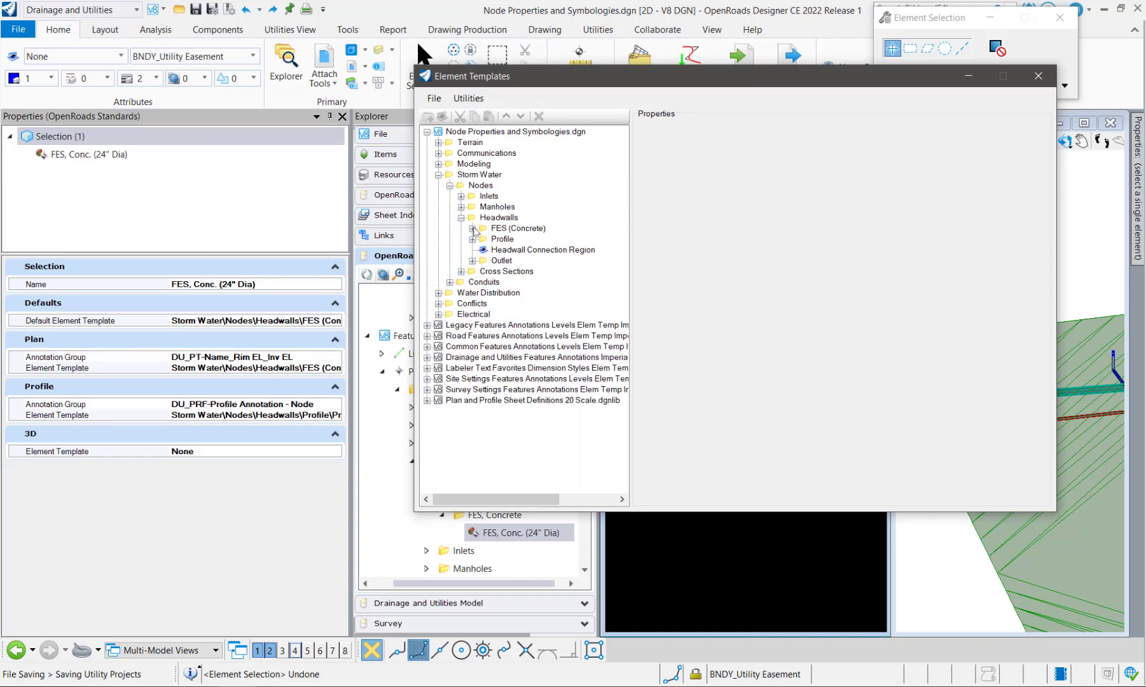
click(472, 228)
click(484, 239)
click(552, 251)
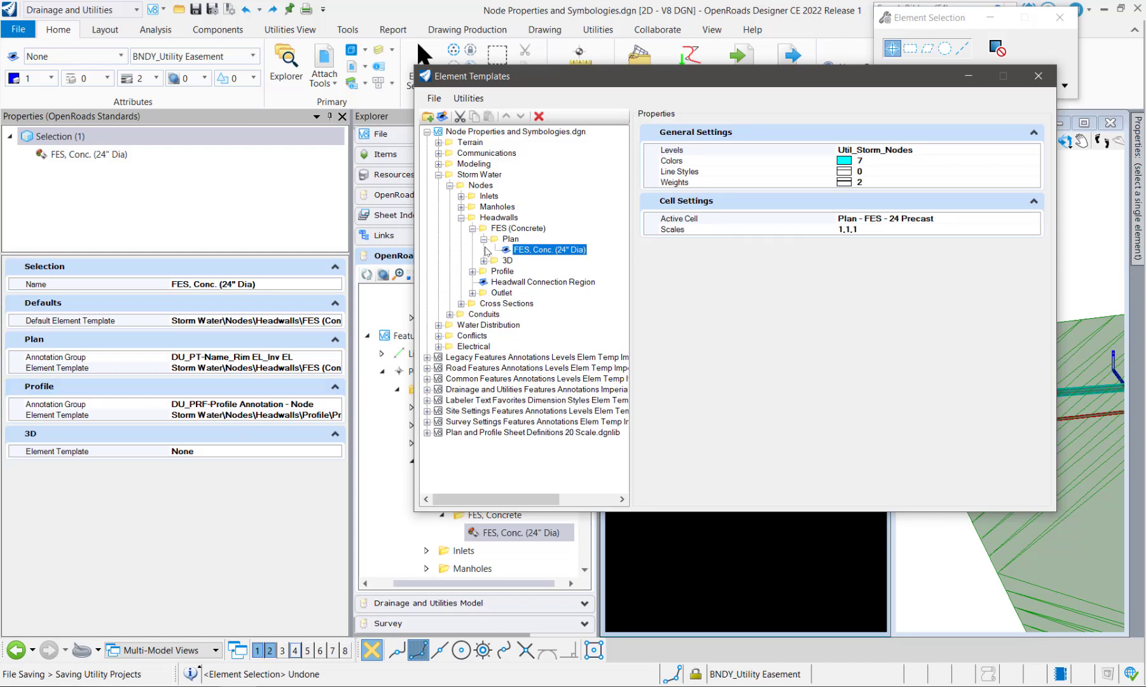
Step: View the Profile element template of the storm water headwalls, and move the Element Templates window out of the way
click(472, 271)
click(513, 282)
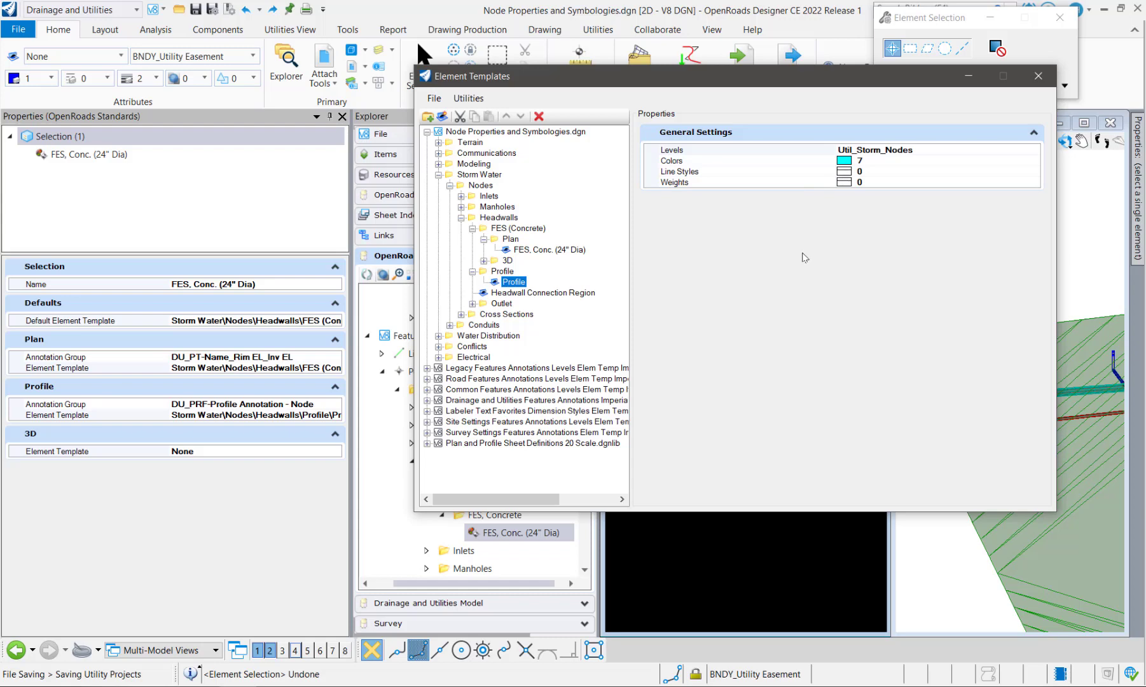
drag(935, 74, 824, 124)
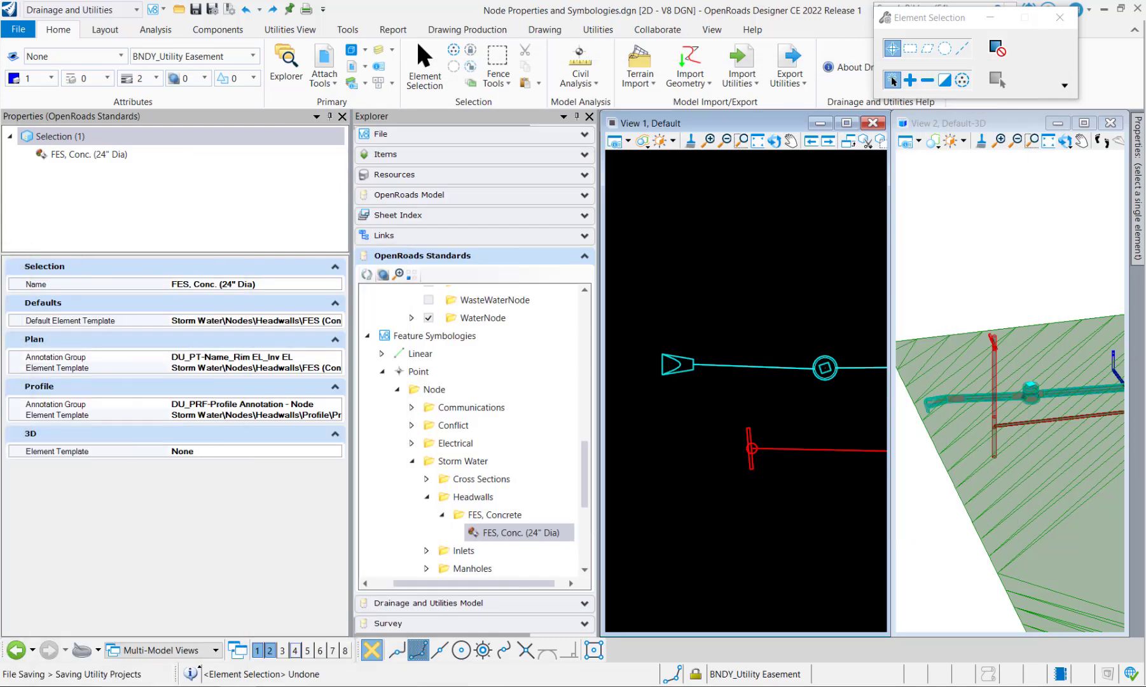
Step: Collapse the point symbologies and show the properties of the storm water Inlets symbology under linear Node Connection Region
click(381, 372)
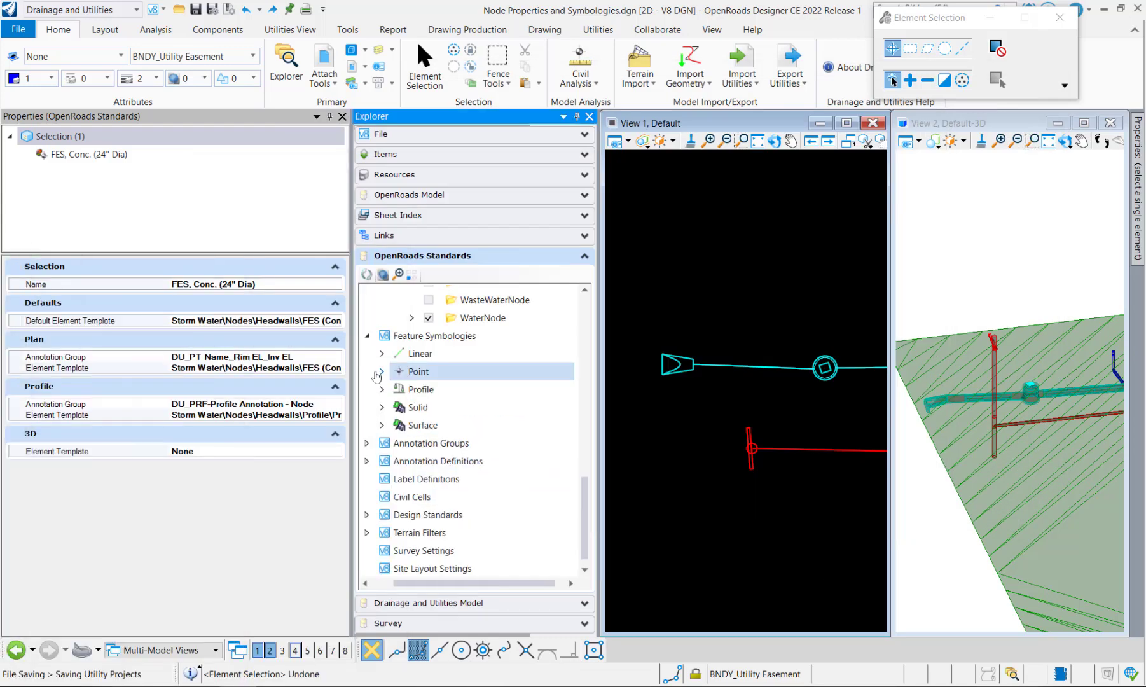
click(389, 357)
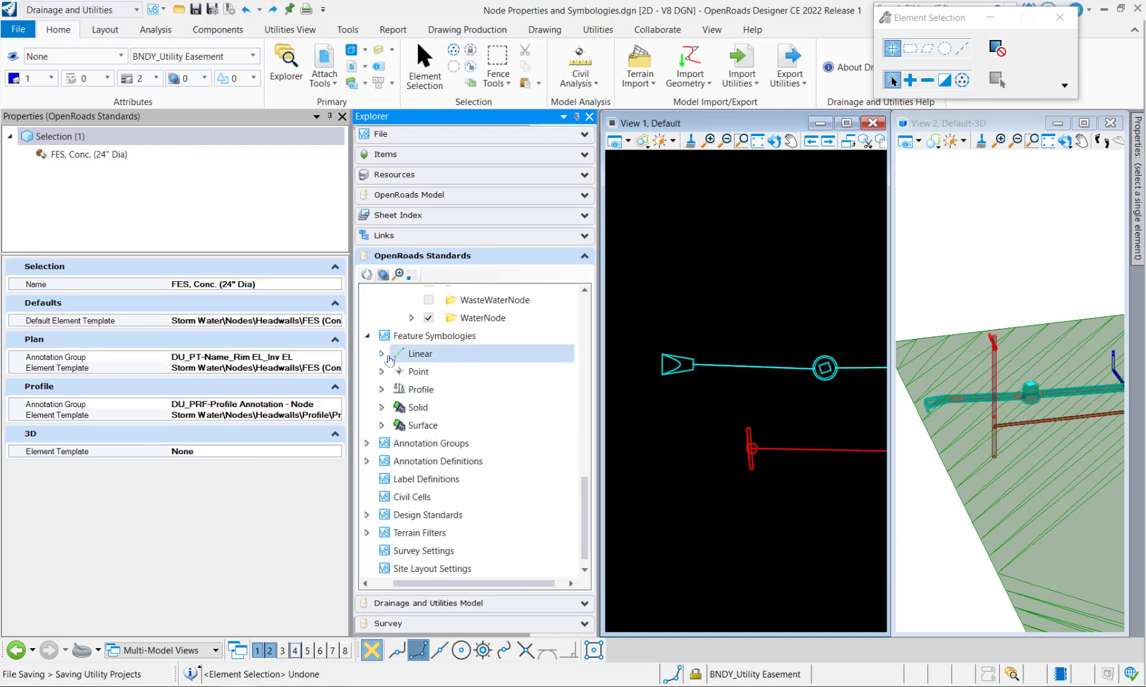
click(382, 355)
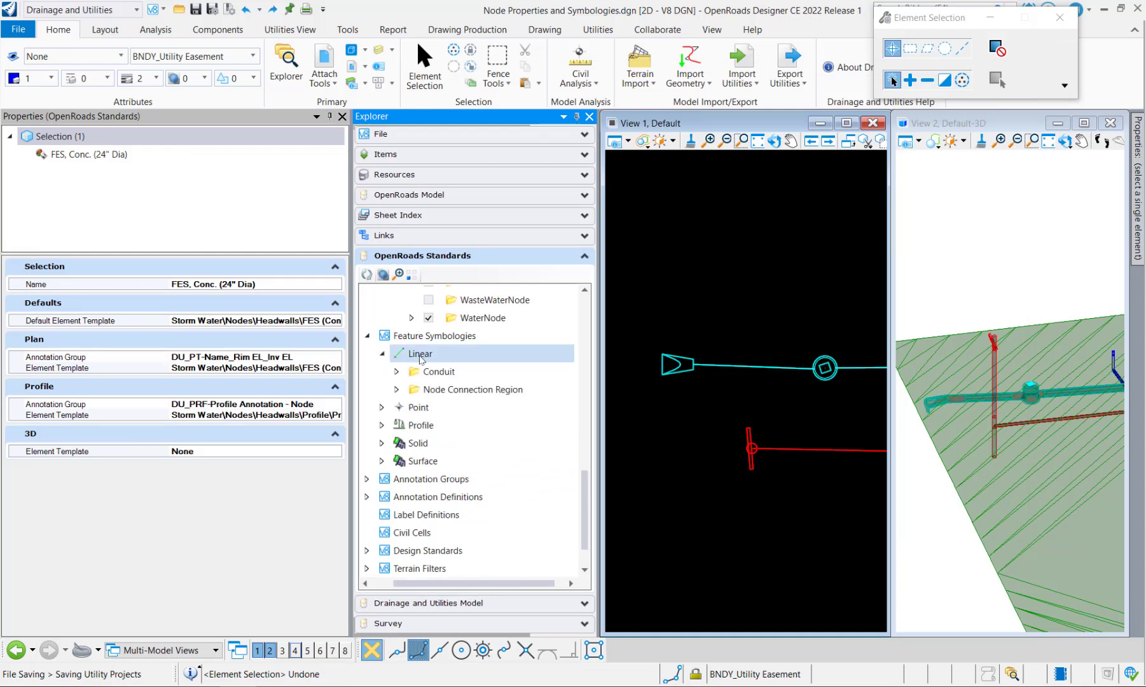
click(455, 389)
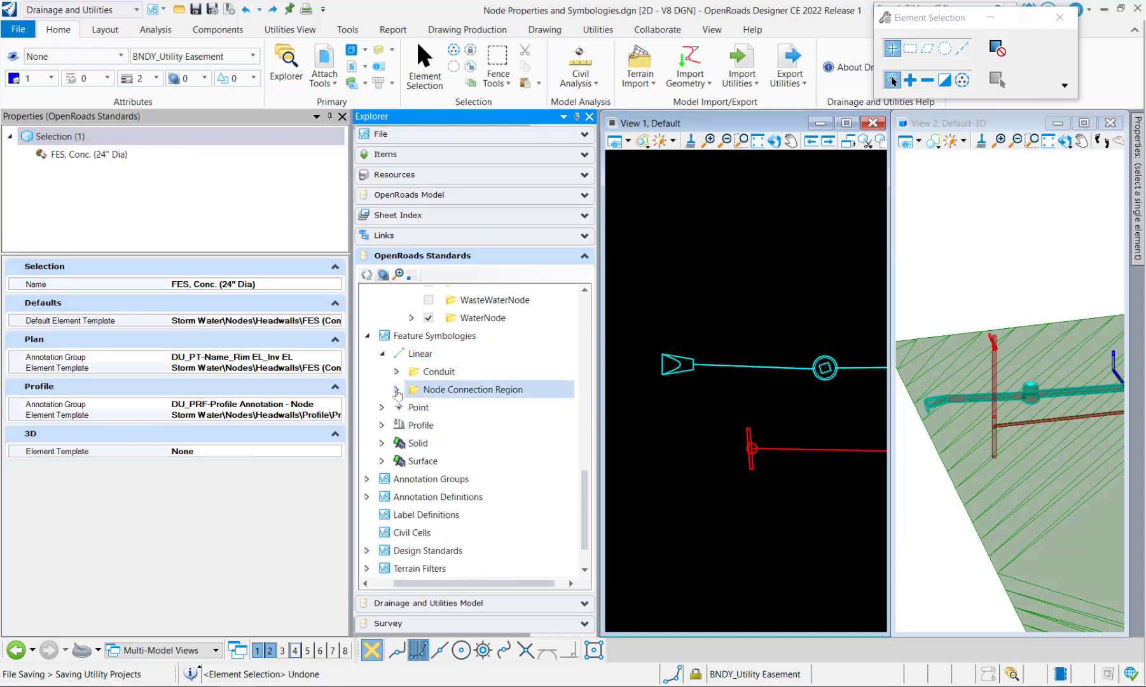
click(397, 389)
click(408, 443)
click(413, 443)
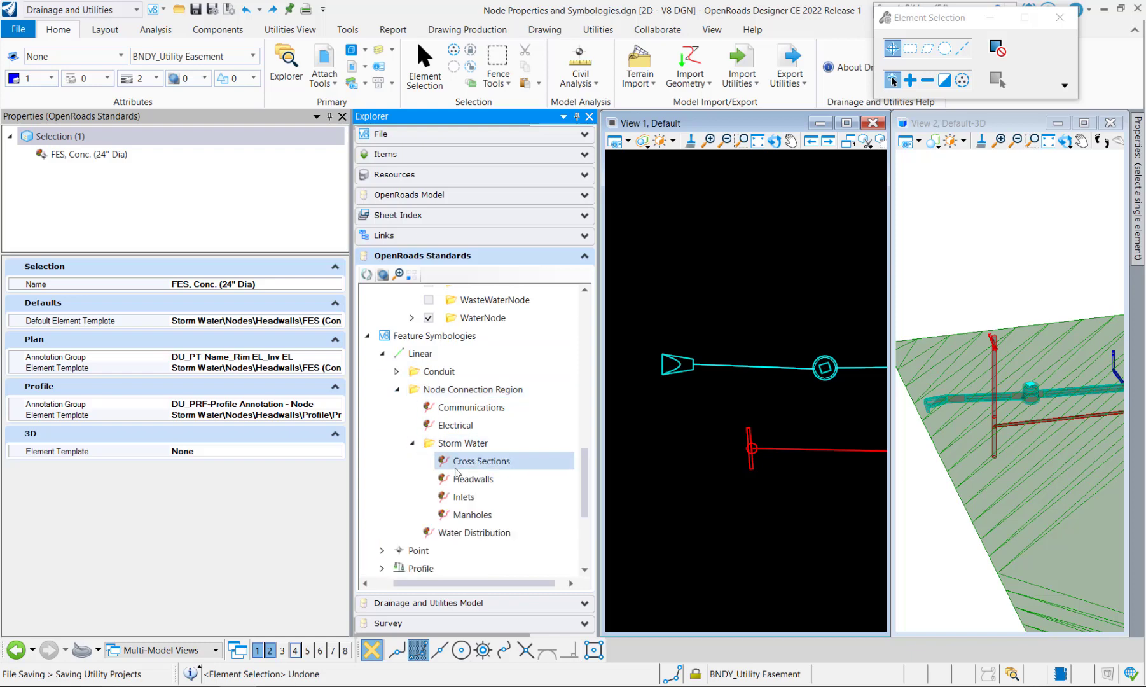
click(475, 498)
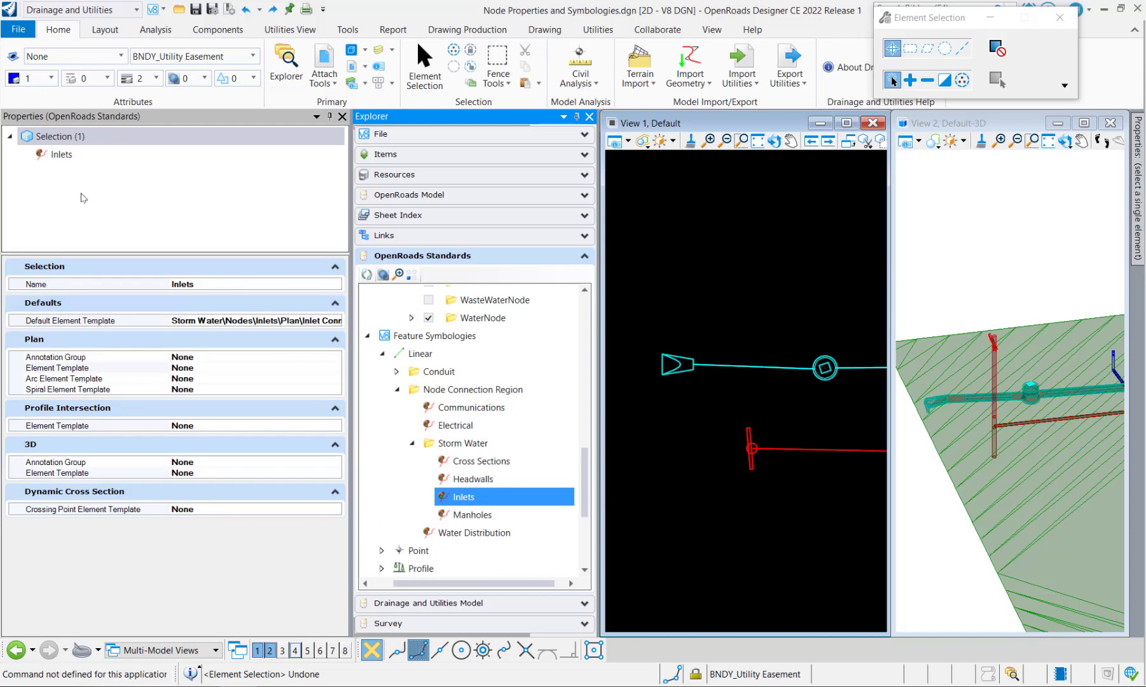
Step: View the Inlet Connection Region template among the inlet plan element templates, with the Element Templates window brought back only for this check
drag(0, 170, 431, 150)
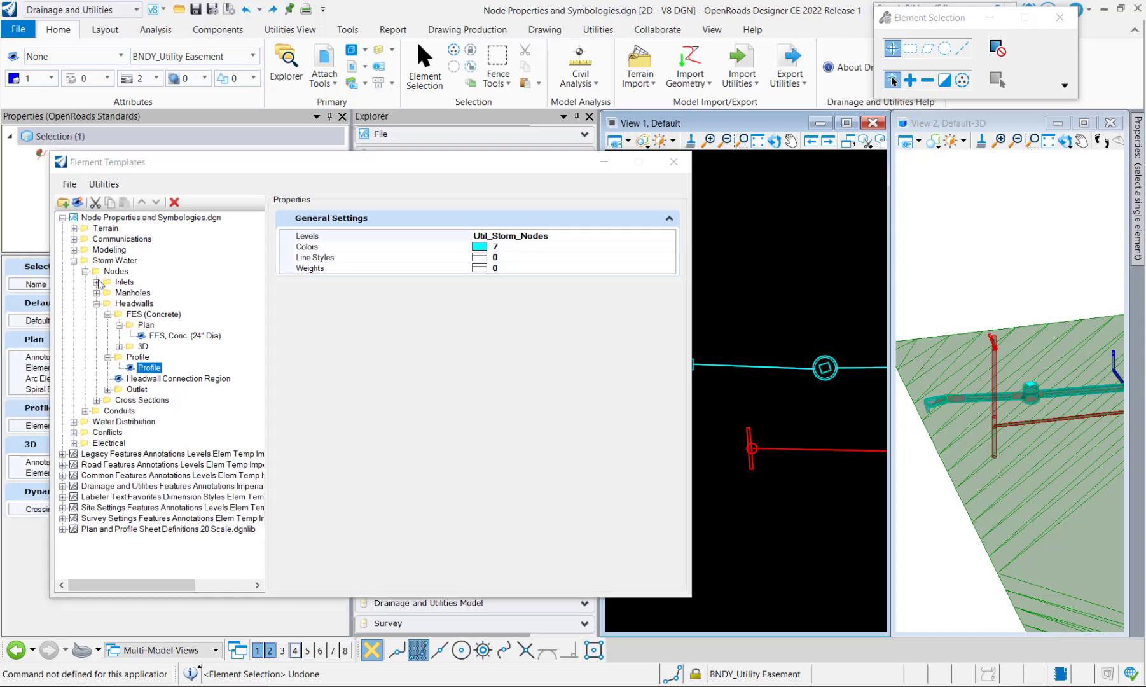
click(97, 281)
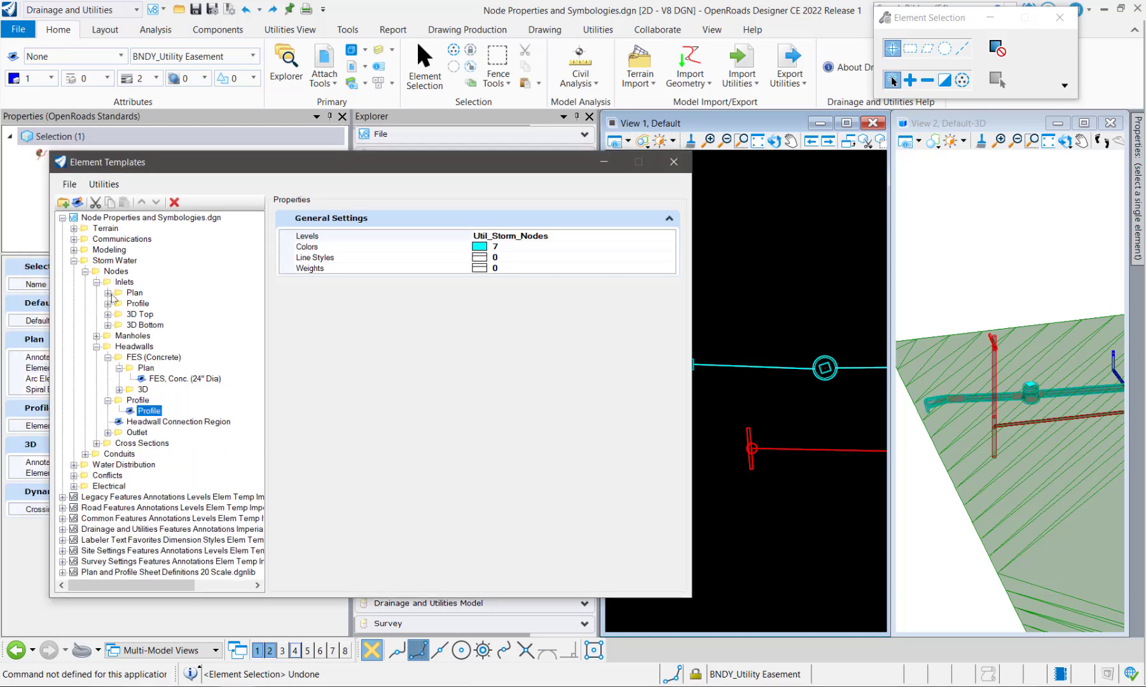
click(109, 293)
click(191, 314)
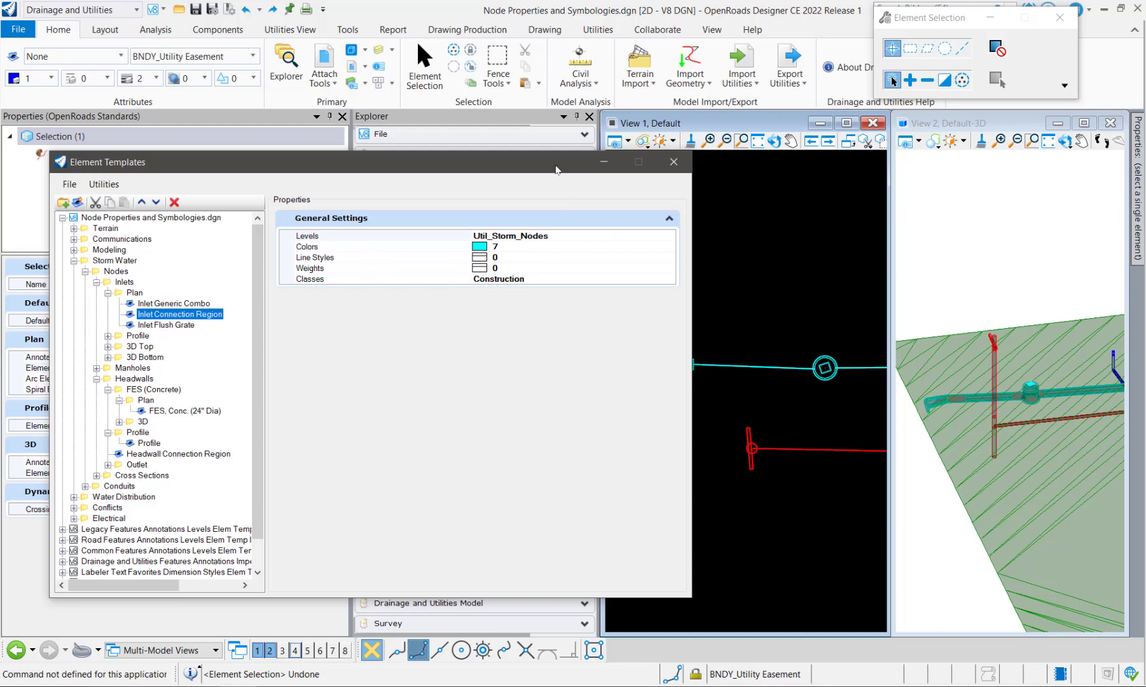
drag(555, 165, 0, 344)
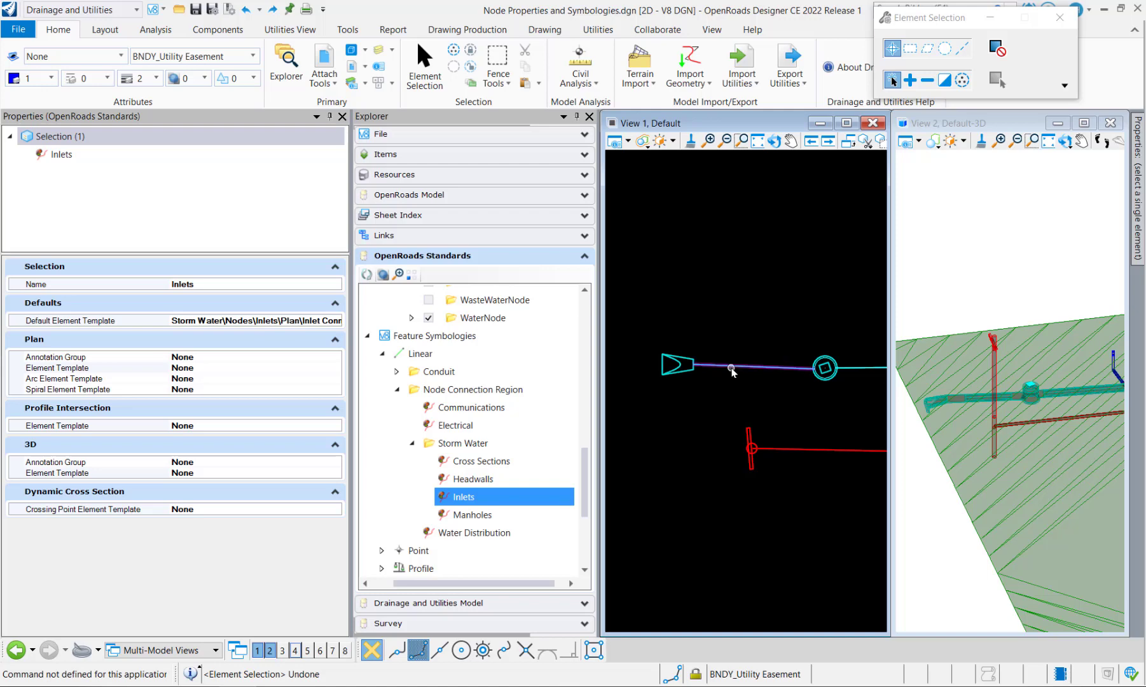
Step: Reconnect the conduit from the flared end section to another point on the inlet's connection region, clear the selection and save the file
click(813, 372)
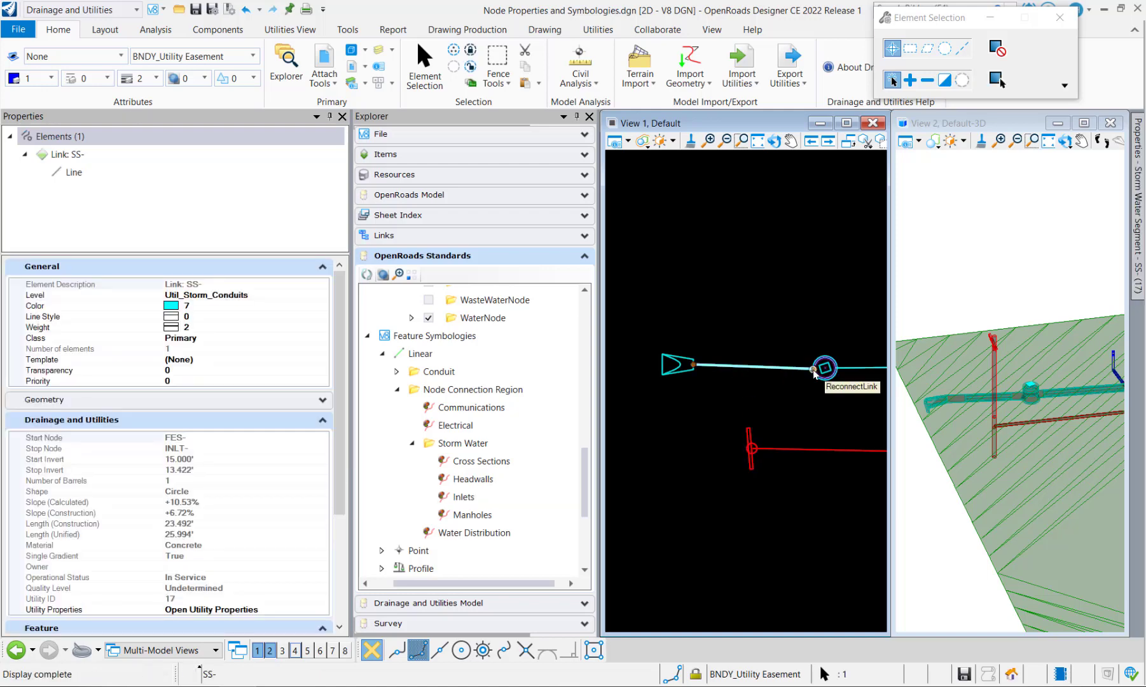
click(813, 370)
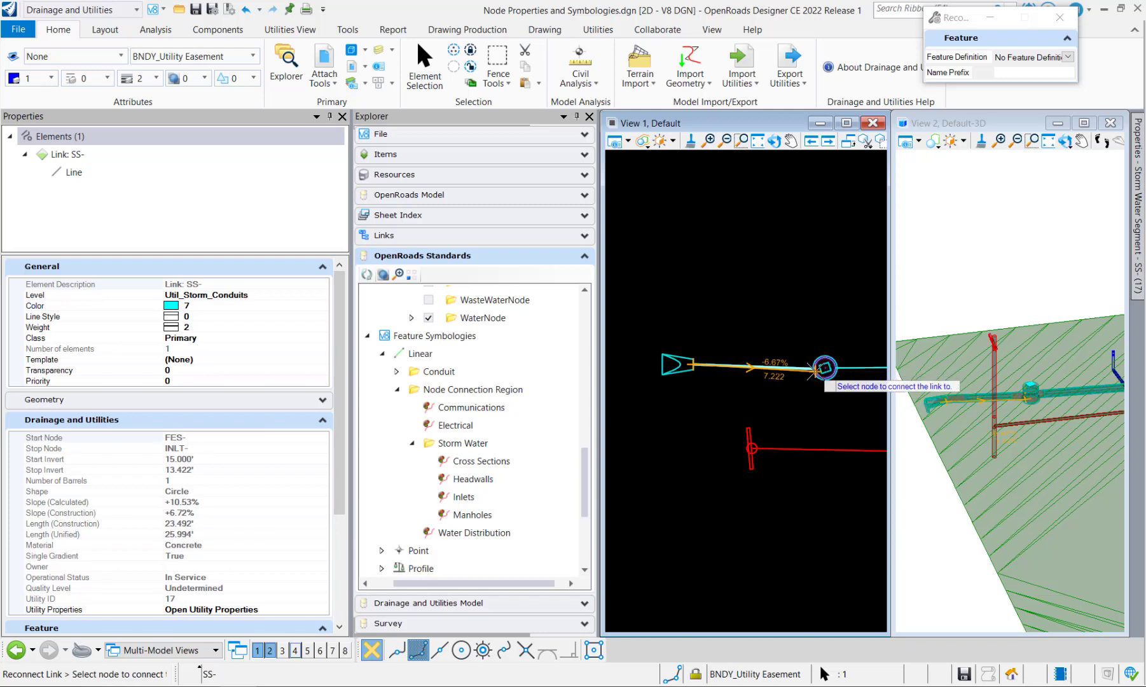
click(817, 371)
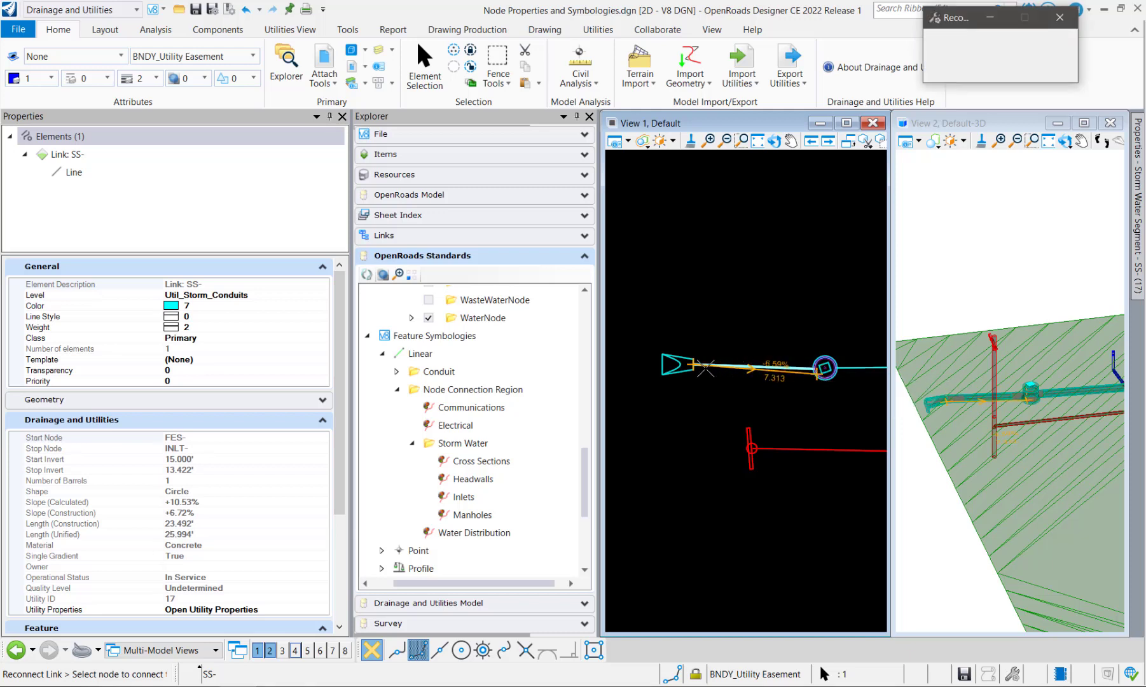
scroll(807, 374, up, 6)
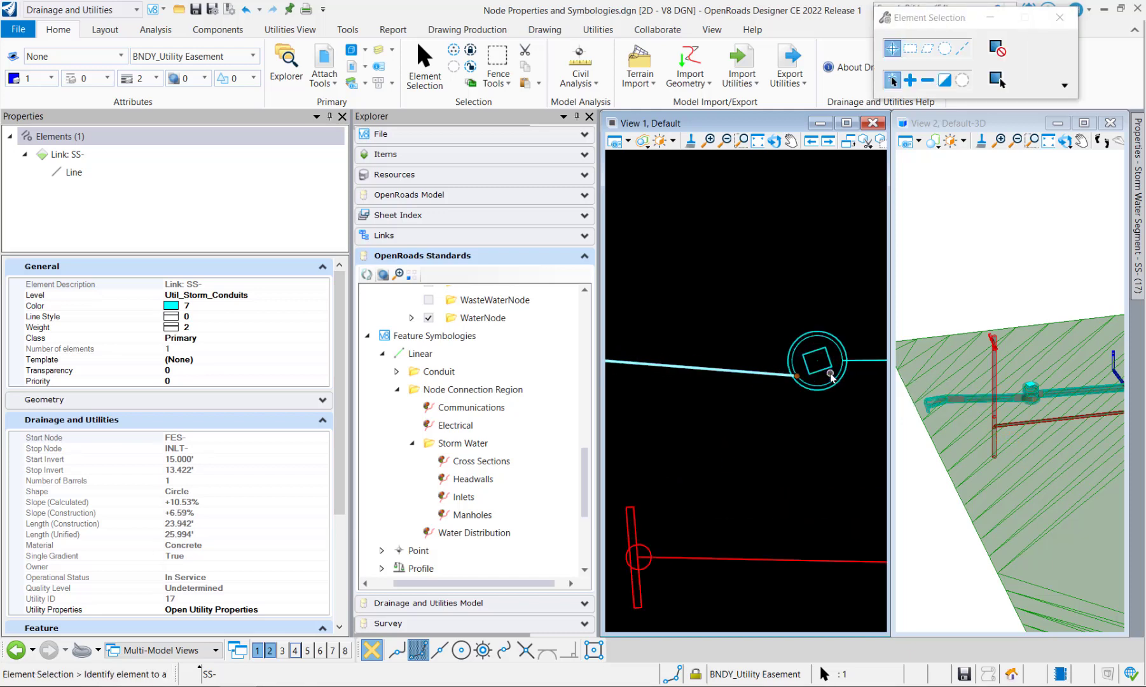
click(809, 399)
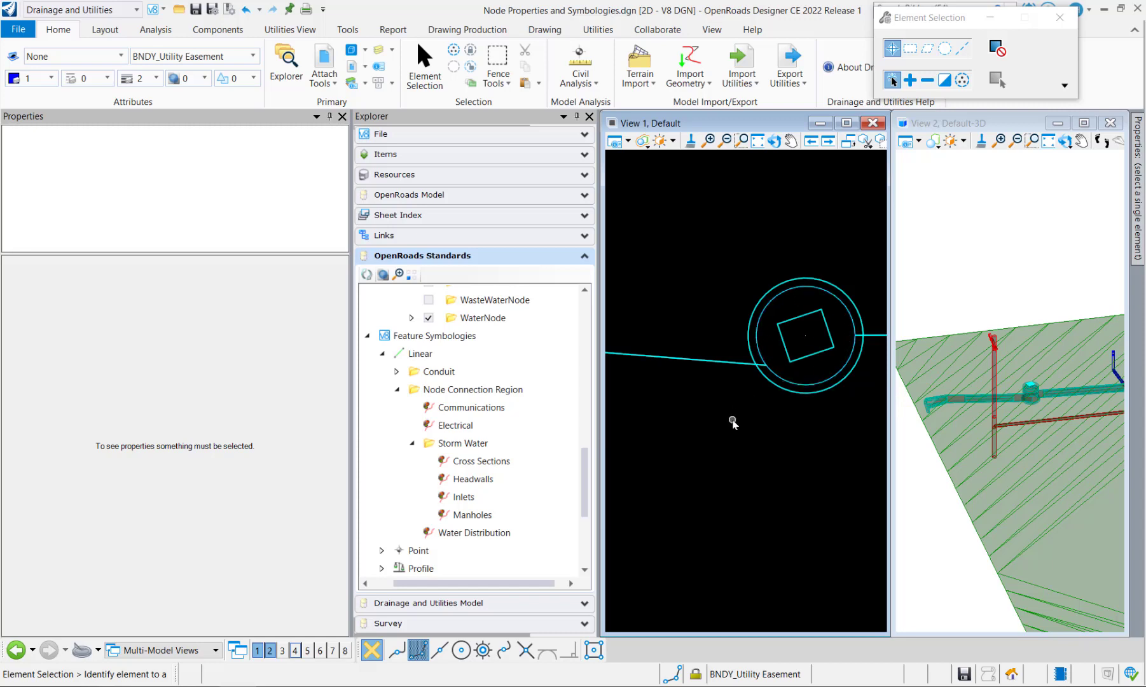
key(ctrl+s)
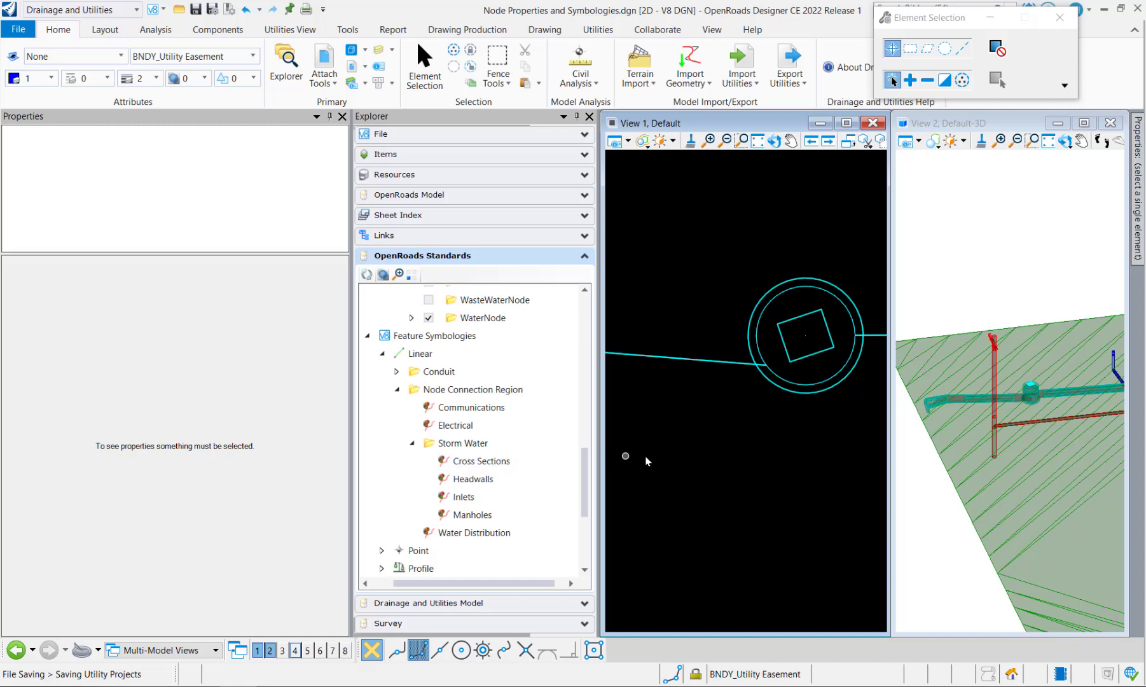
Step: Collapse the linear symbologies and show the 3D bottom template setting of the FES, Conc. (24" Dia) storm water headwall's solid symbology
click(397, 390)
click(382, 353)
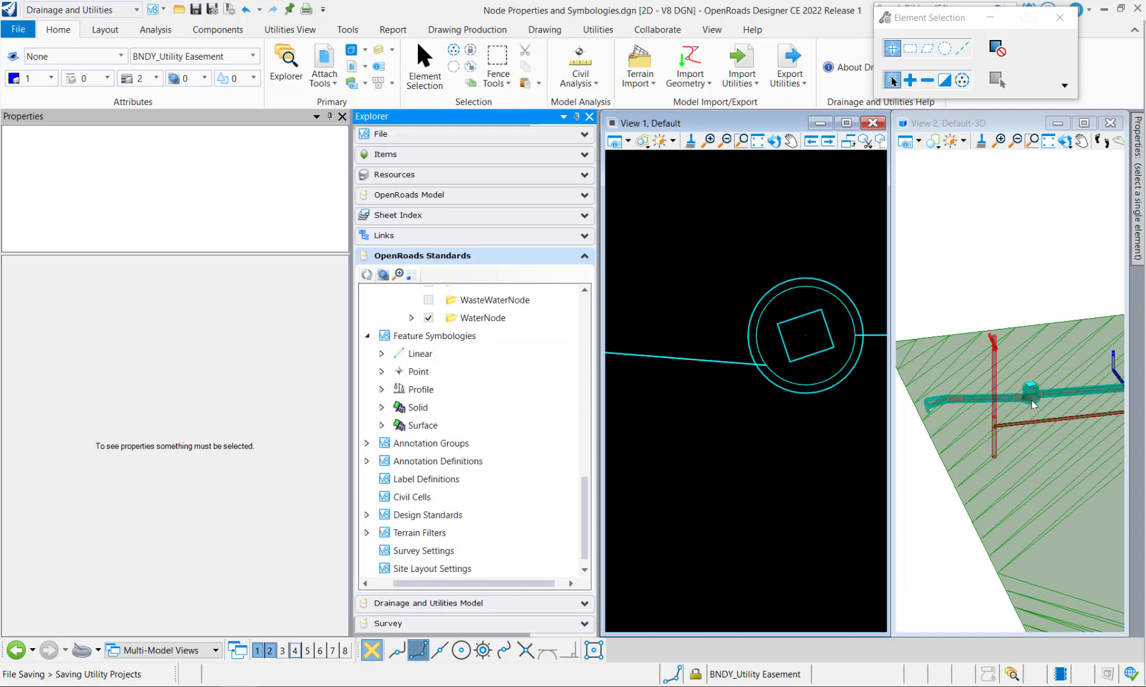
click(382, 407)
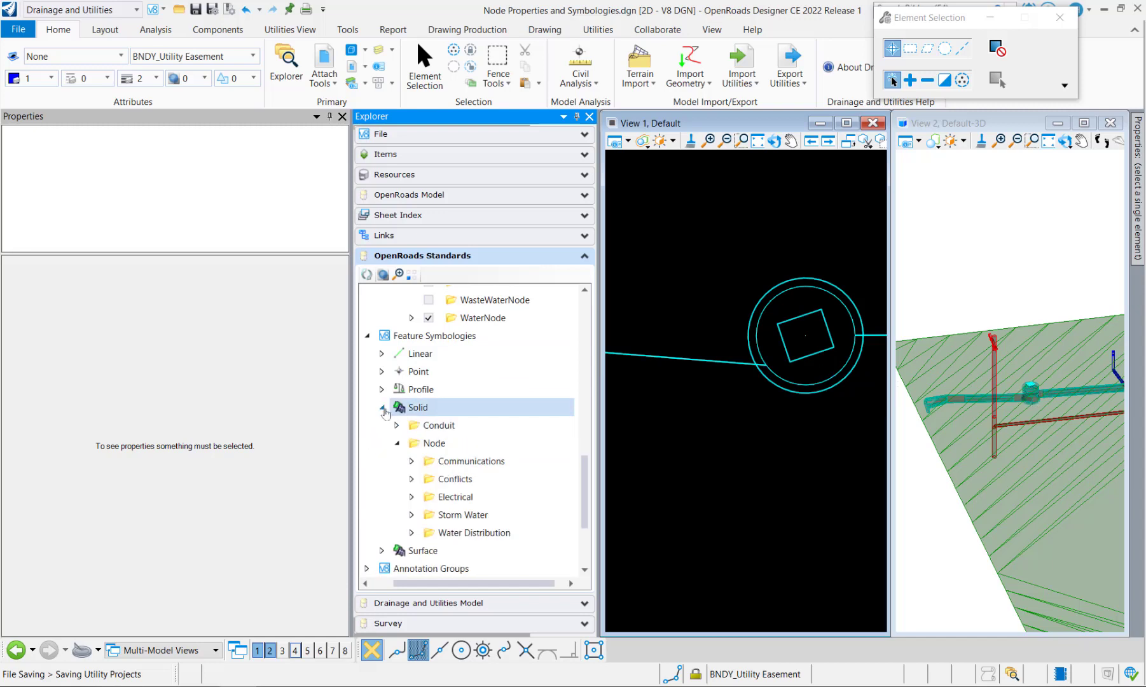
click(412, 515)
scroll(421, 509, down, 1)
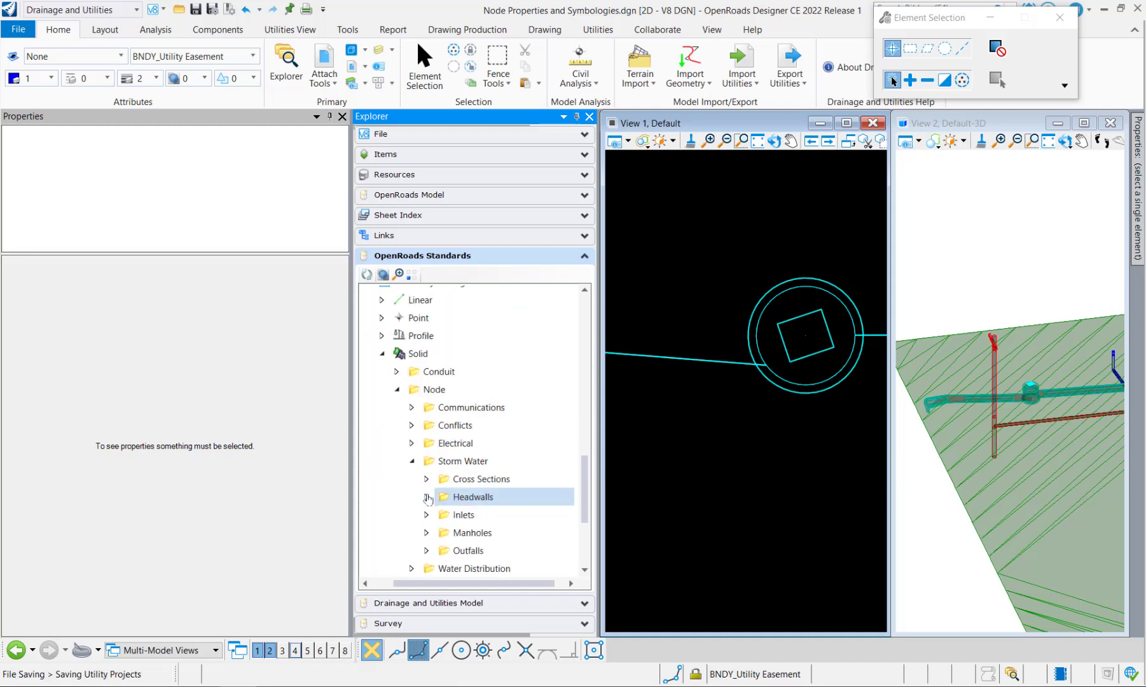
click(427, 497)
click(441, 515)
click(496, 542)
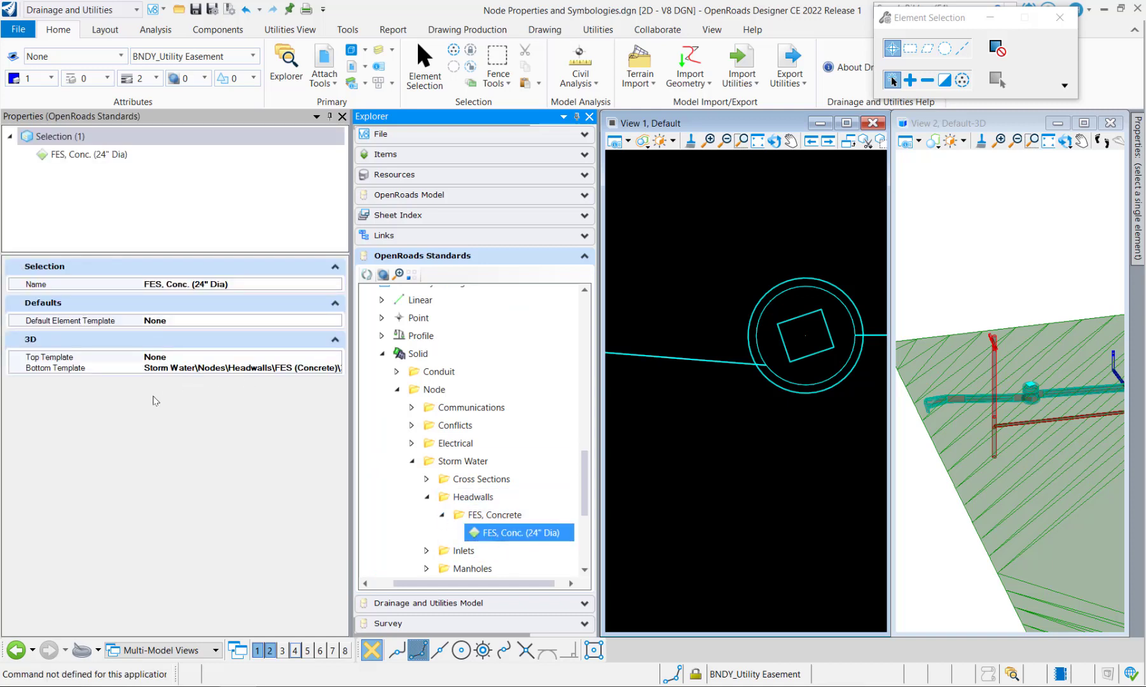
click(83, 368)
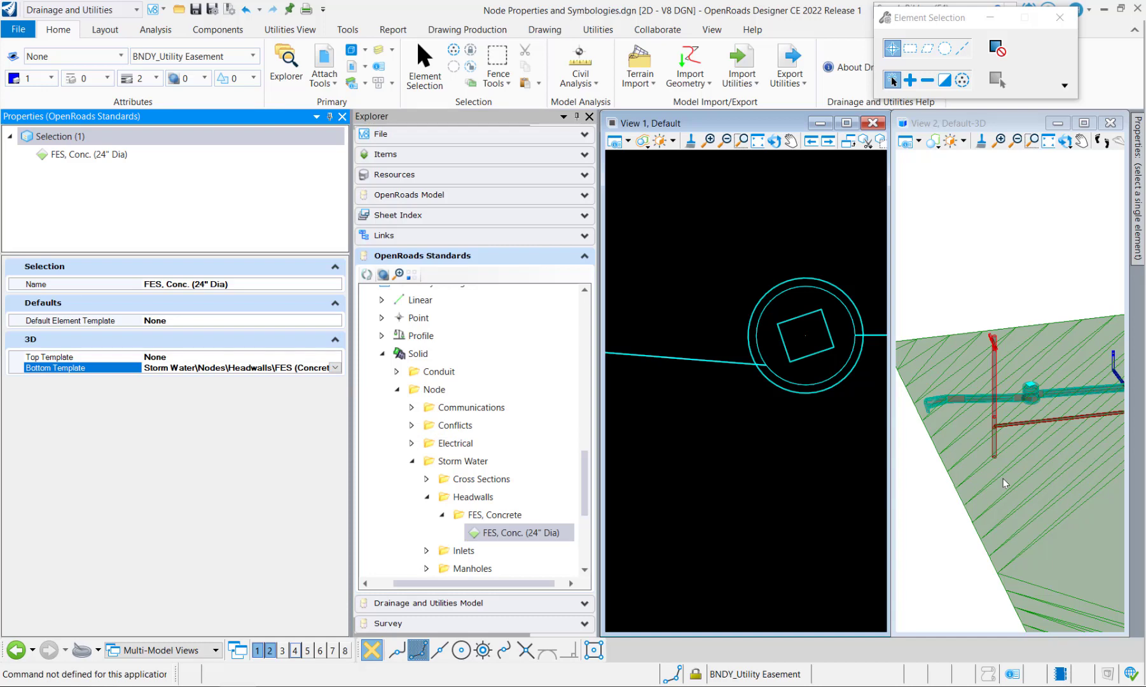
Step: Examine the flared end section in the 3D view and select its node in the plan view to show its properties
scroll(1004, 399, down, 2)
scroll(942, 407, up, 3)
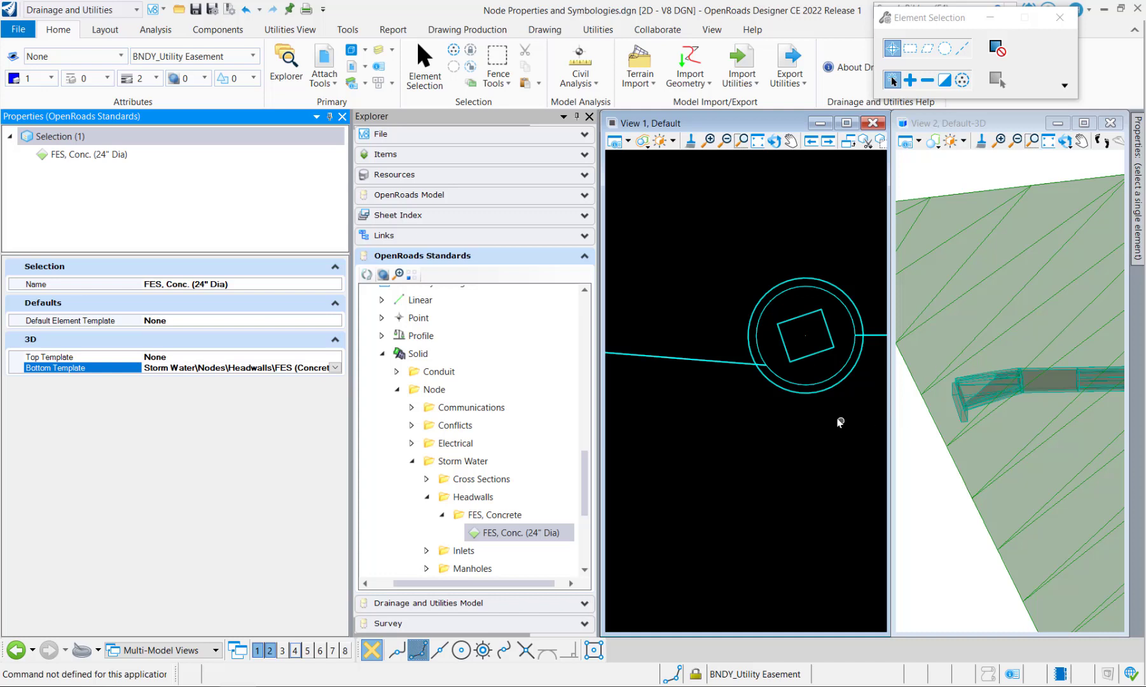
scroll(831, 422, down, 3)
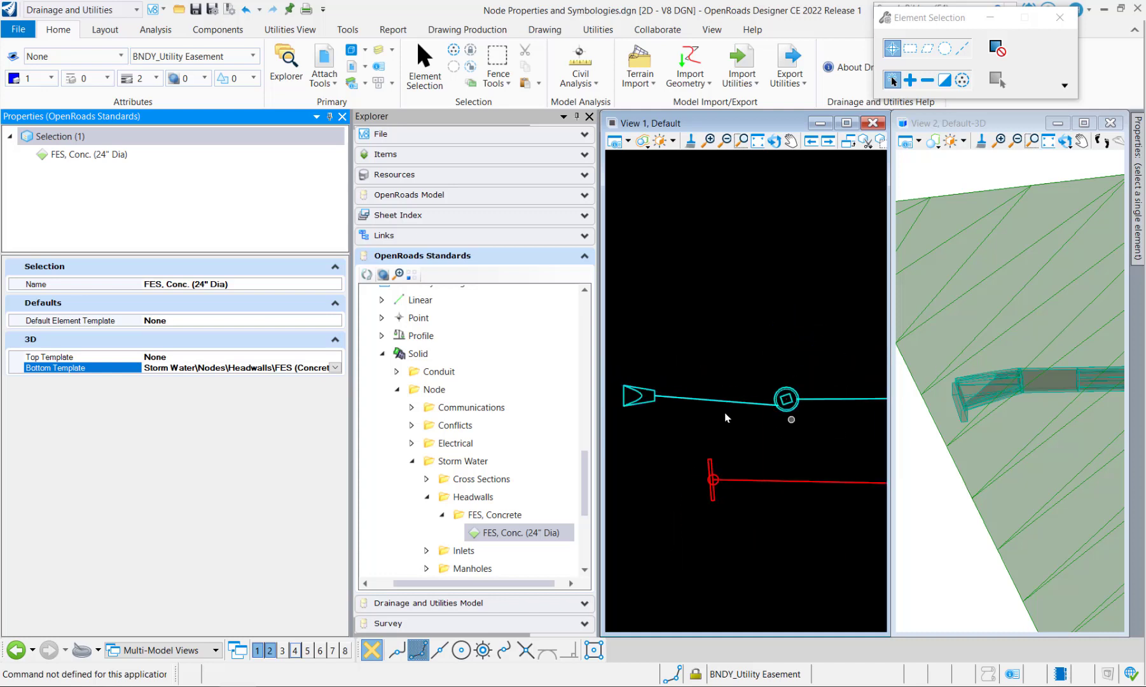
click(649, 403)
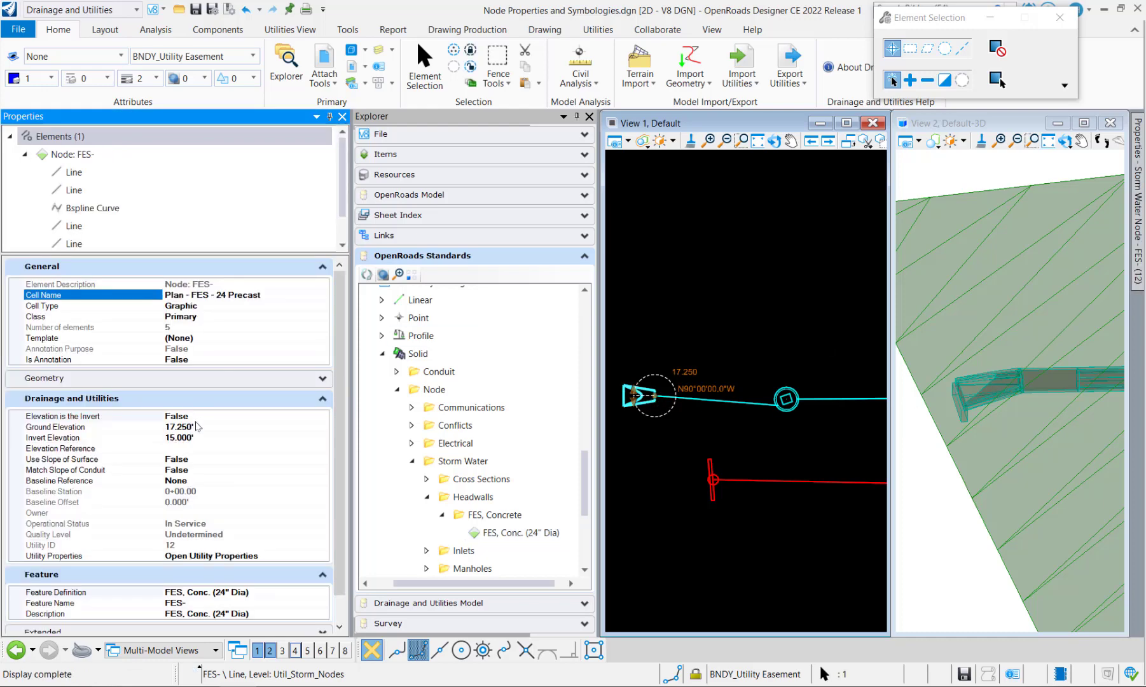
Step: Set the flared end section node's invert elevation to 16 feet and view the result in 3D
click(189, 436)
click(87, 437)
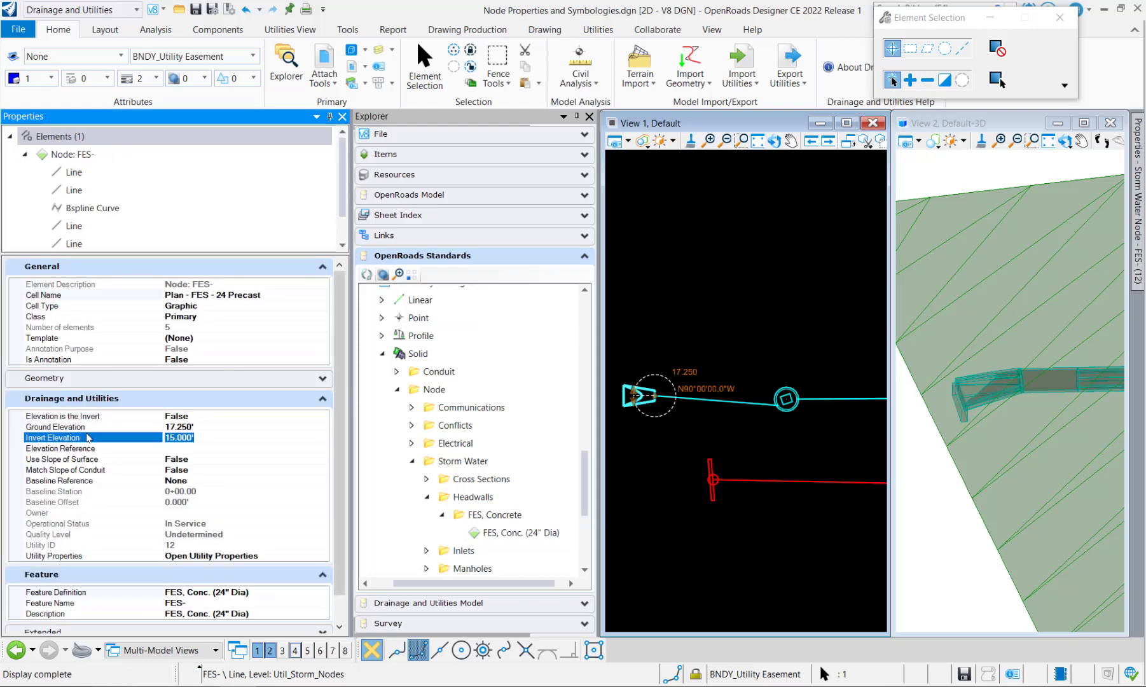
text(16)
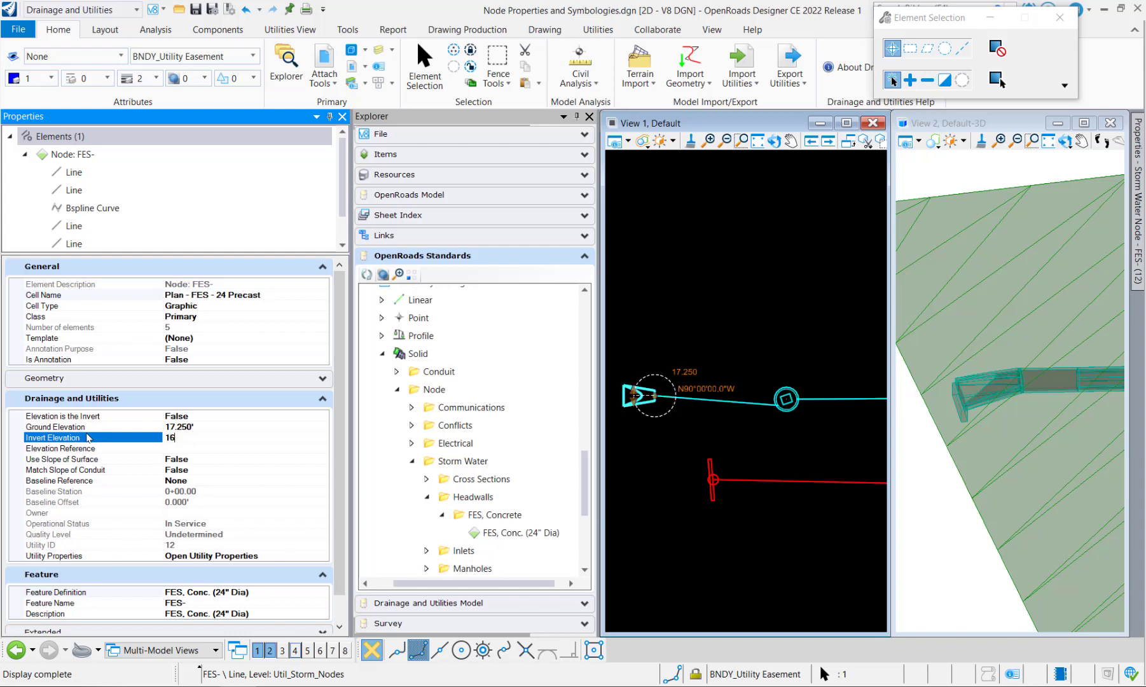
key(Return)
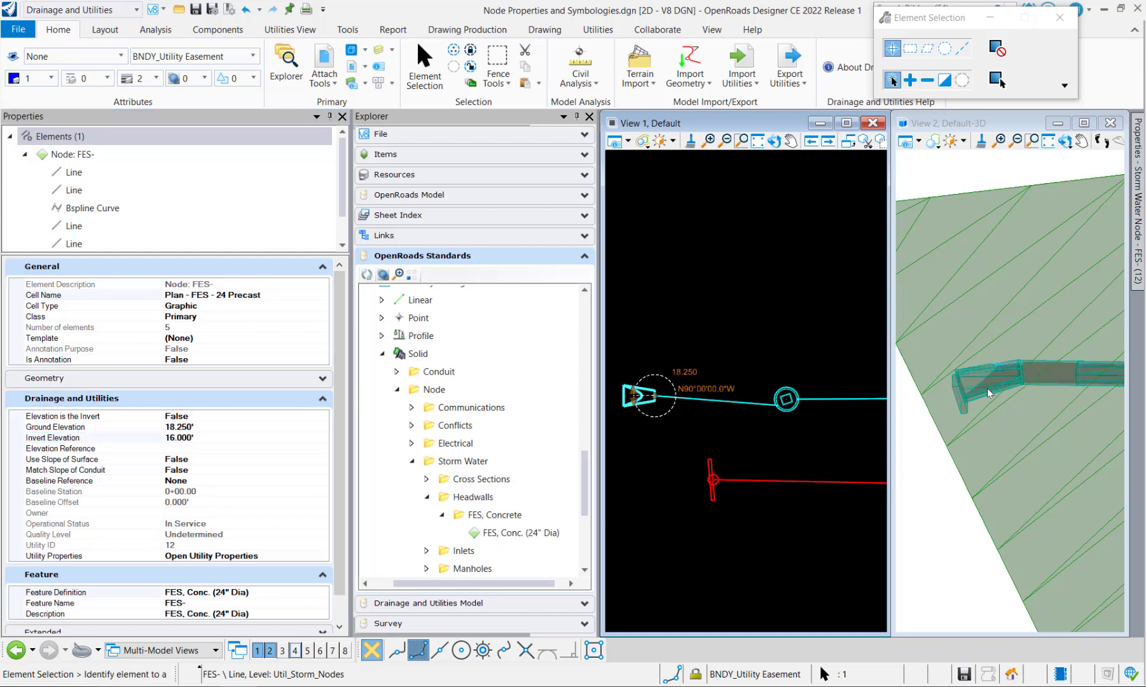
scroll(948, 414, down, 2)
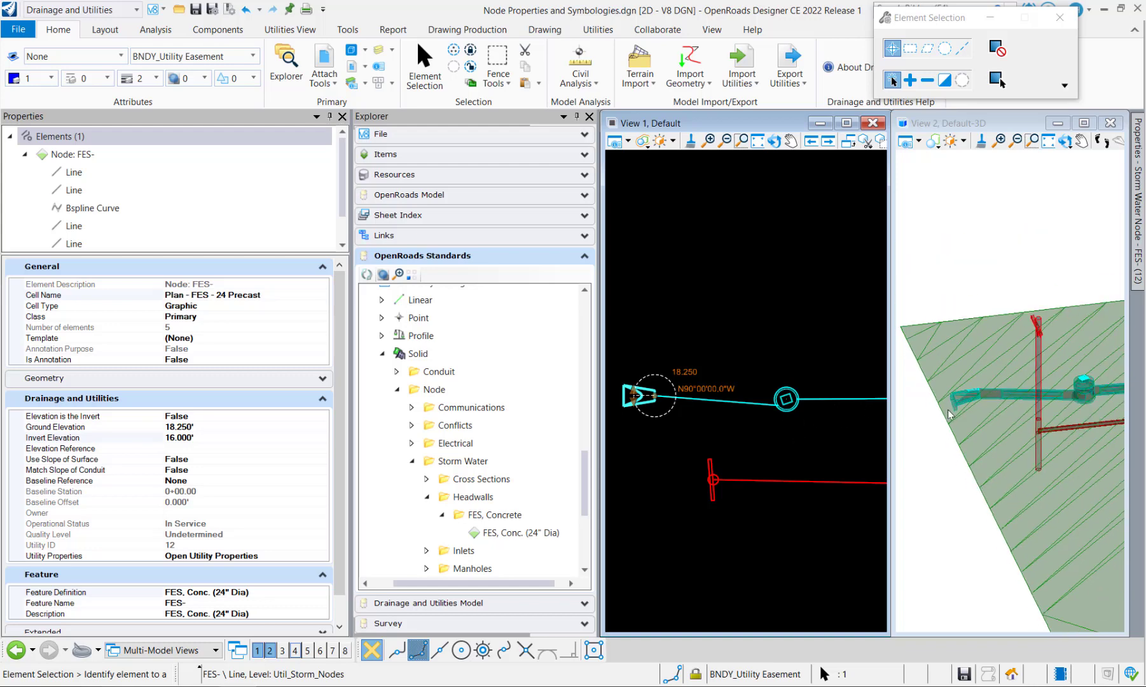
Step: Set the invert elevation of the inlet connected to the flared end section to 9 feet
scroll(1114, 398, up, 2)
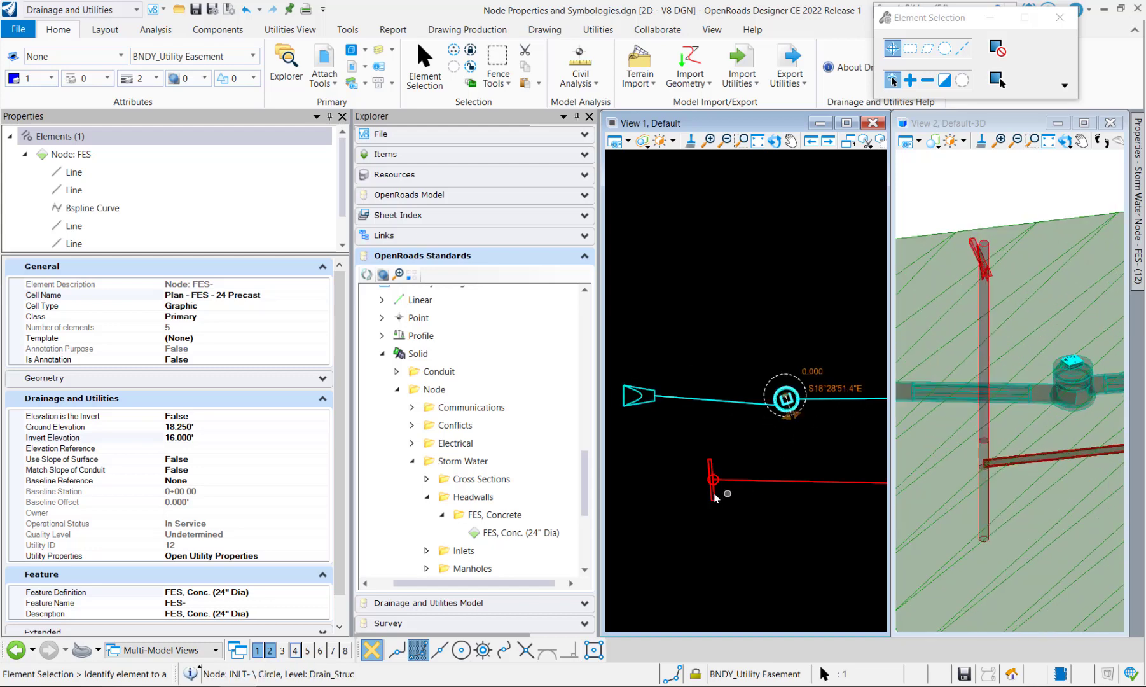
click(188, 437)
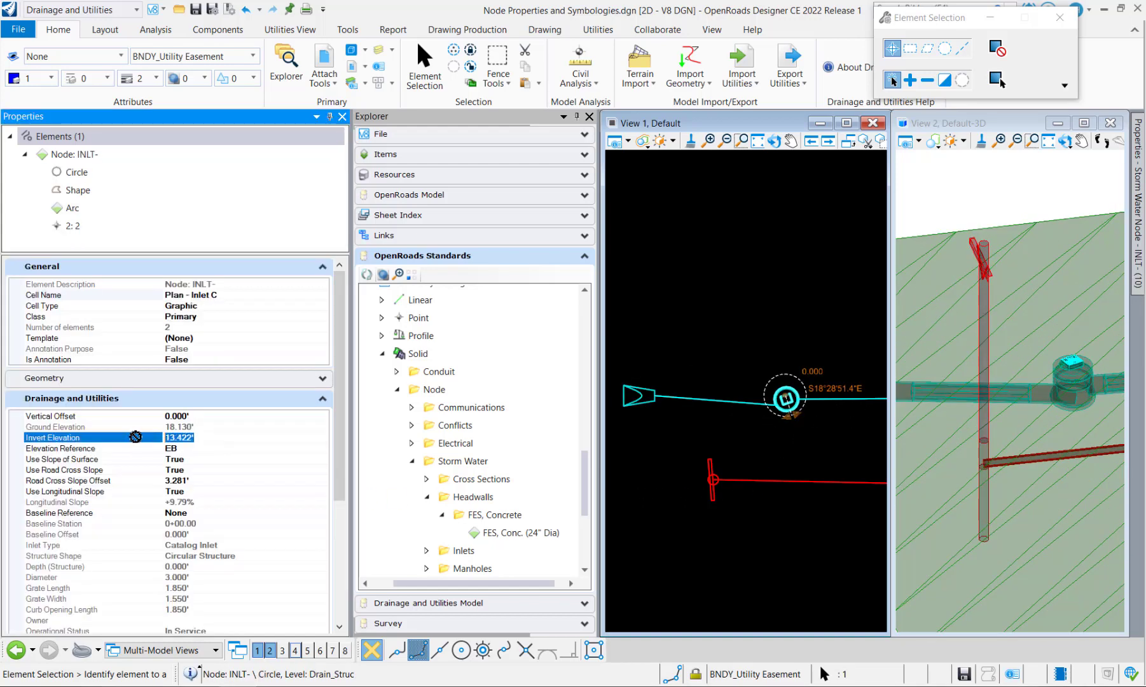
text(9)
key(Return)
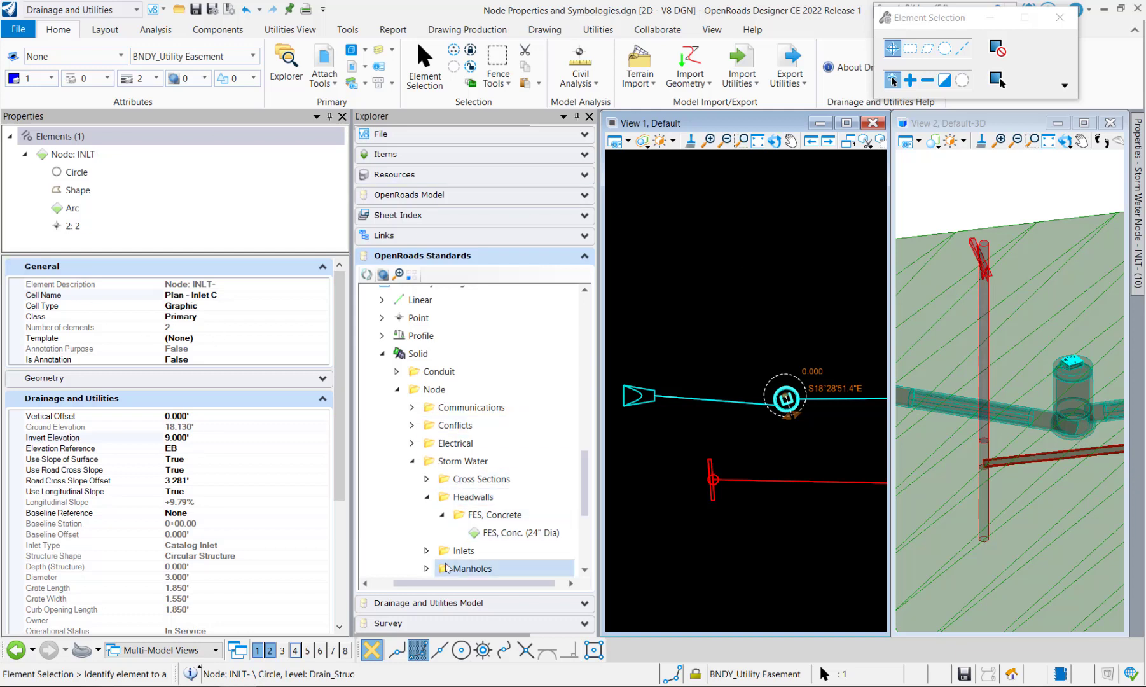
Step: Show the 3D top and bottom template settings of the Inlet Generic Combo solid symbology under the storm water inlets
click(426, 551)
scroll(502, 478, down, 2)
click(502, 478)
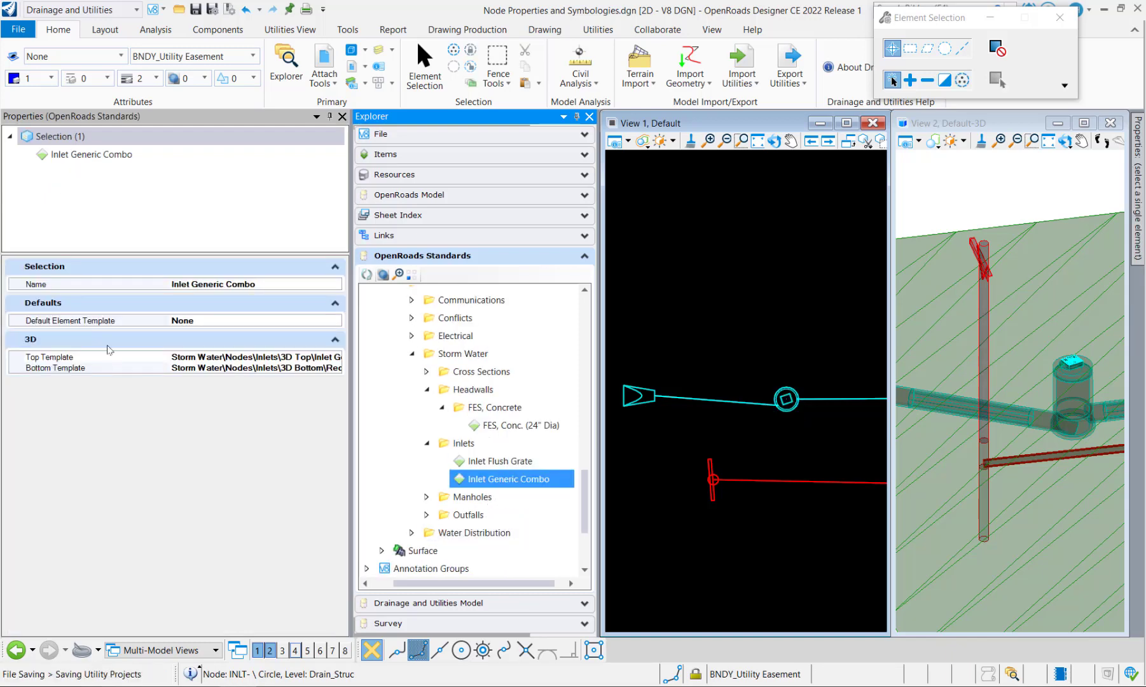
Step: Examine the Inlet Generic Combo 3D top and Rectangular Chamber (5'x4') 3D bottom element templates, leaving the Element Templates window closed
drag(0, 219, 789, 156)
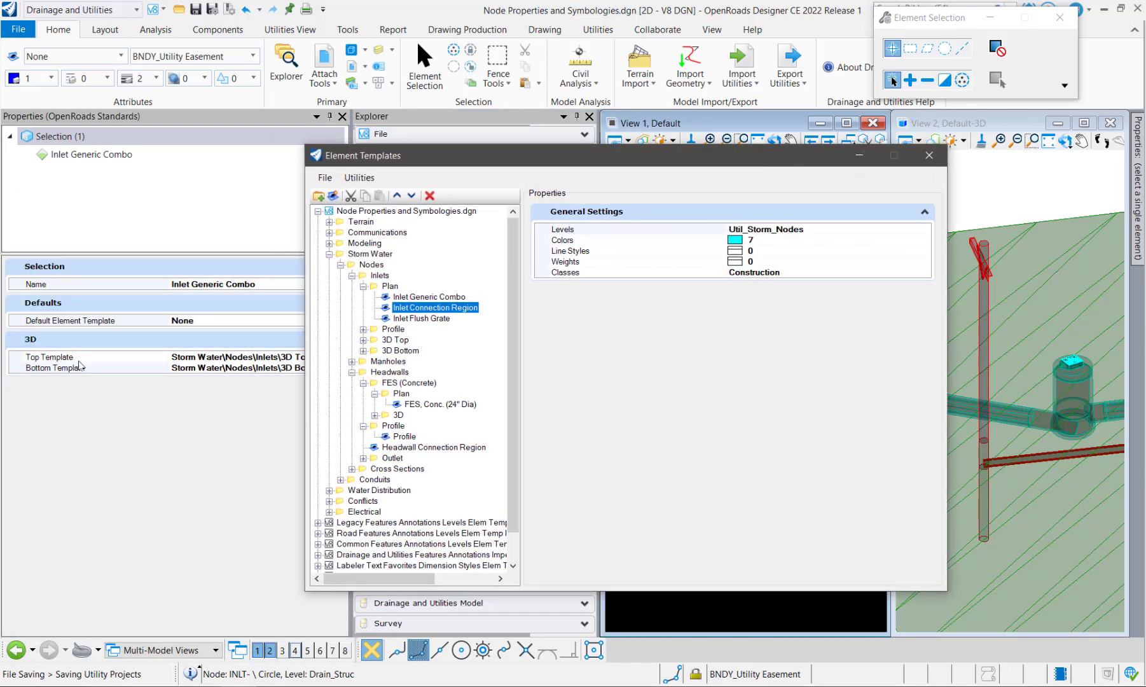
click(363, 287)
click(363, 308)
click(363, 341)
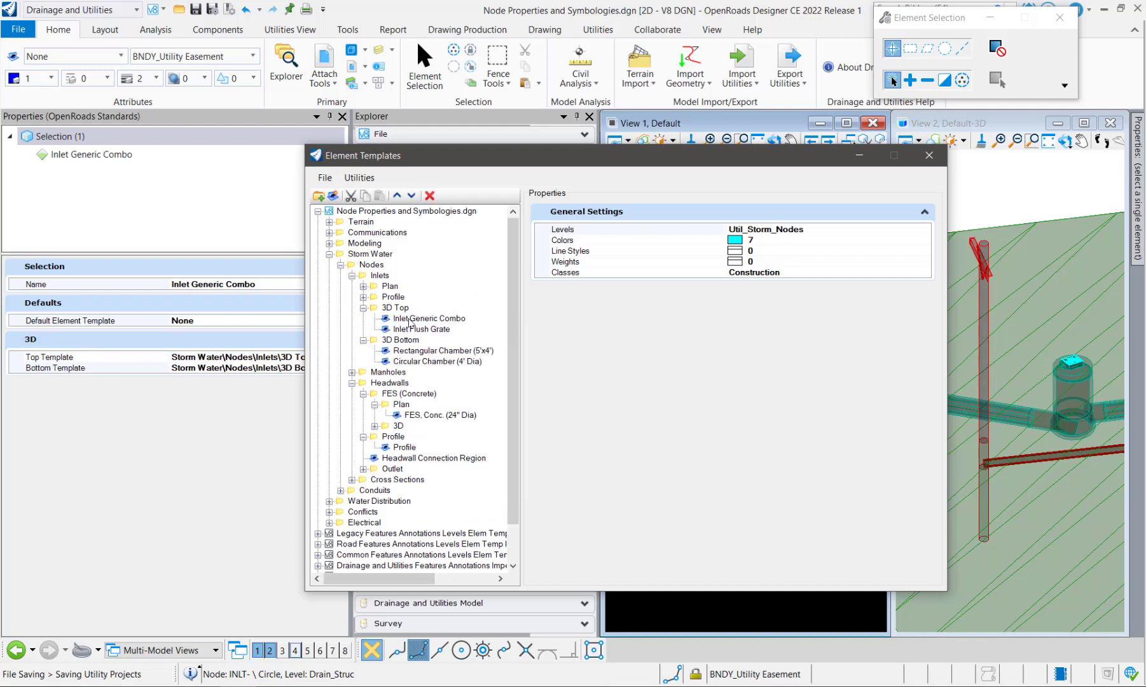
click(423, 319)
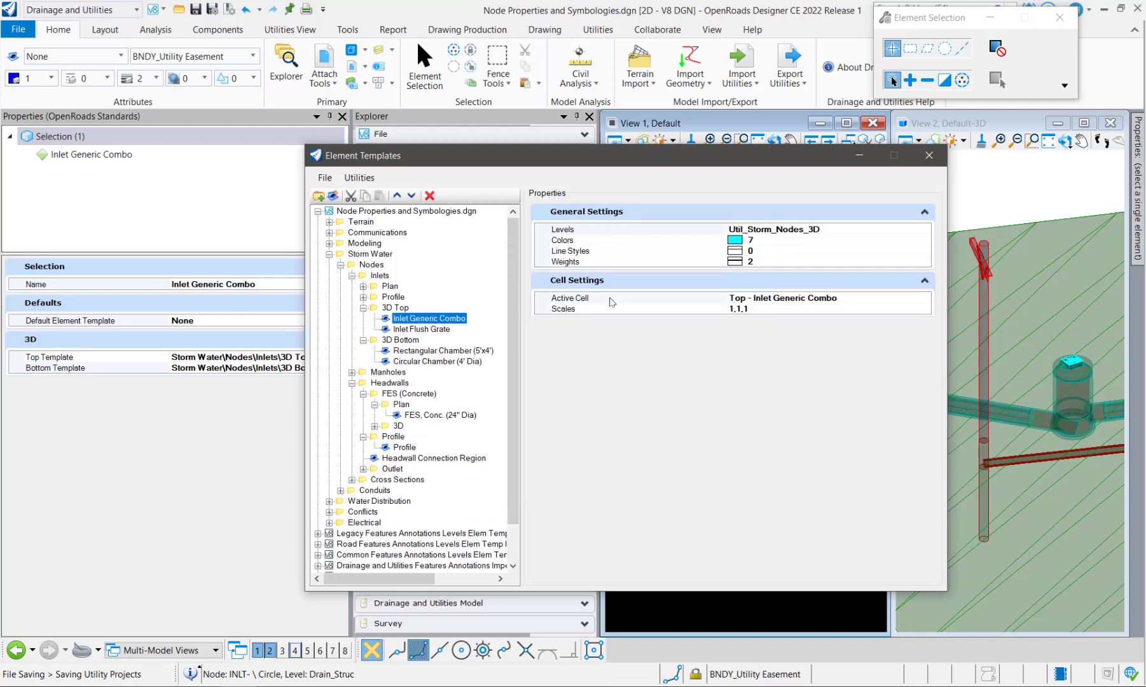
click(422, 352)
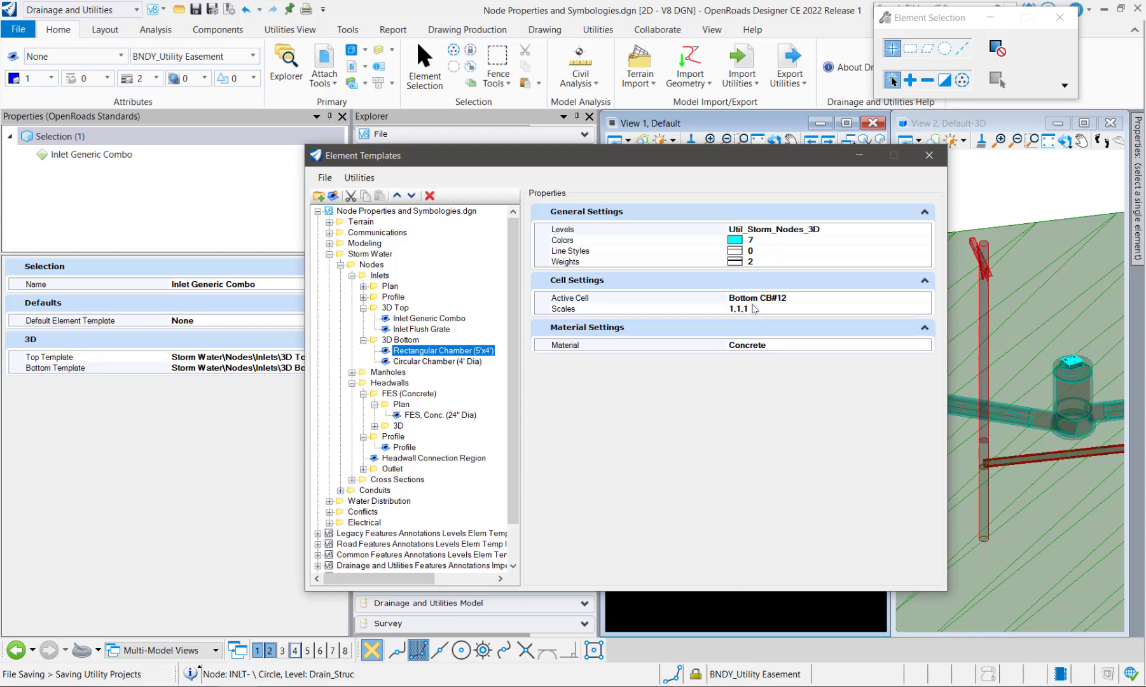
click(930, 156)
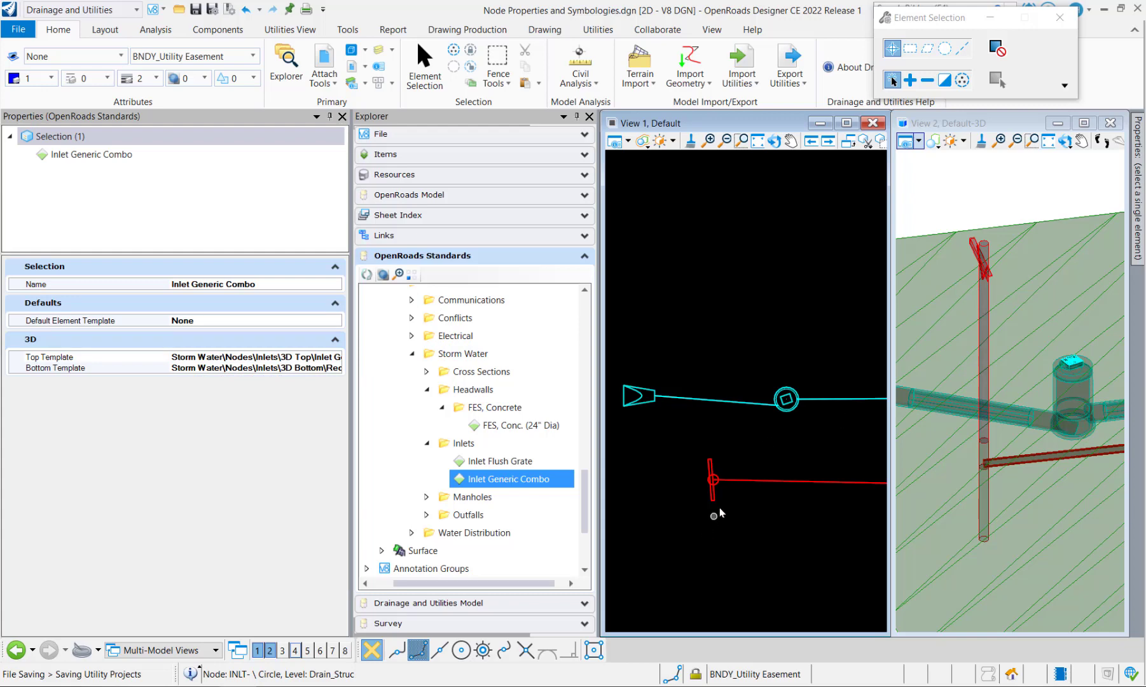
Step: Set the invert elevation of the utility pole node to 10 feet
click(990, 347)
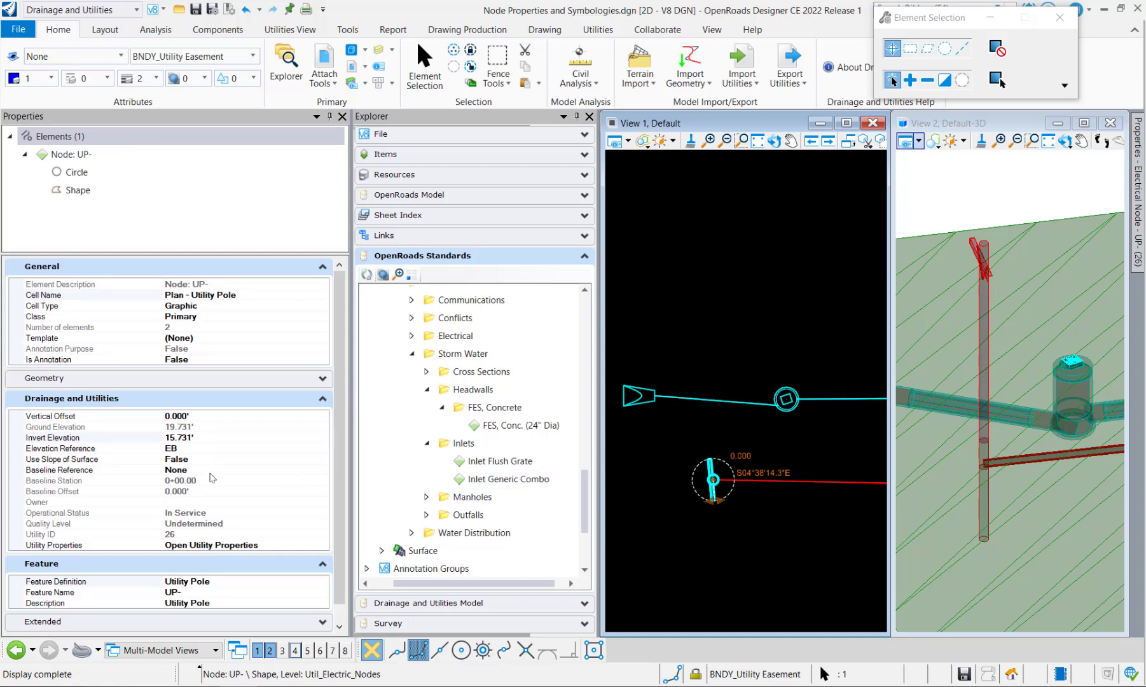
click(174, 438)
drag(211, 440, 153, 441)
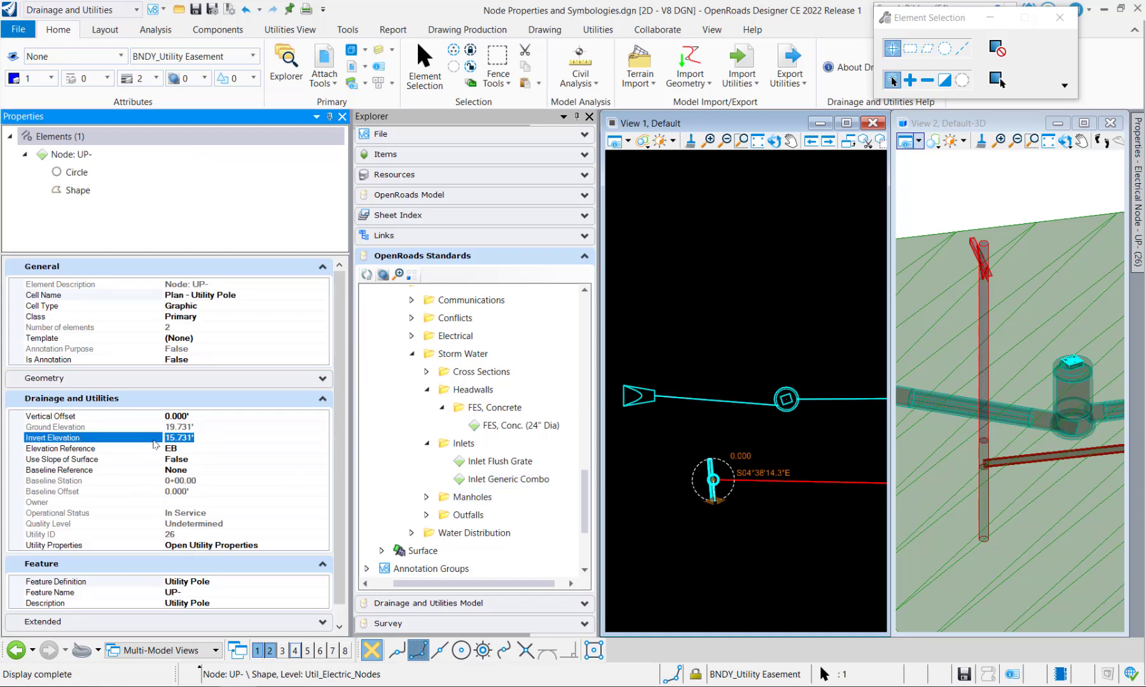
text(10)
key(Return)
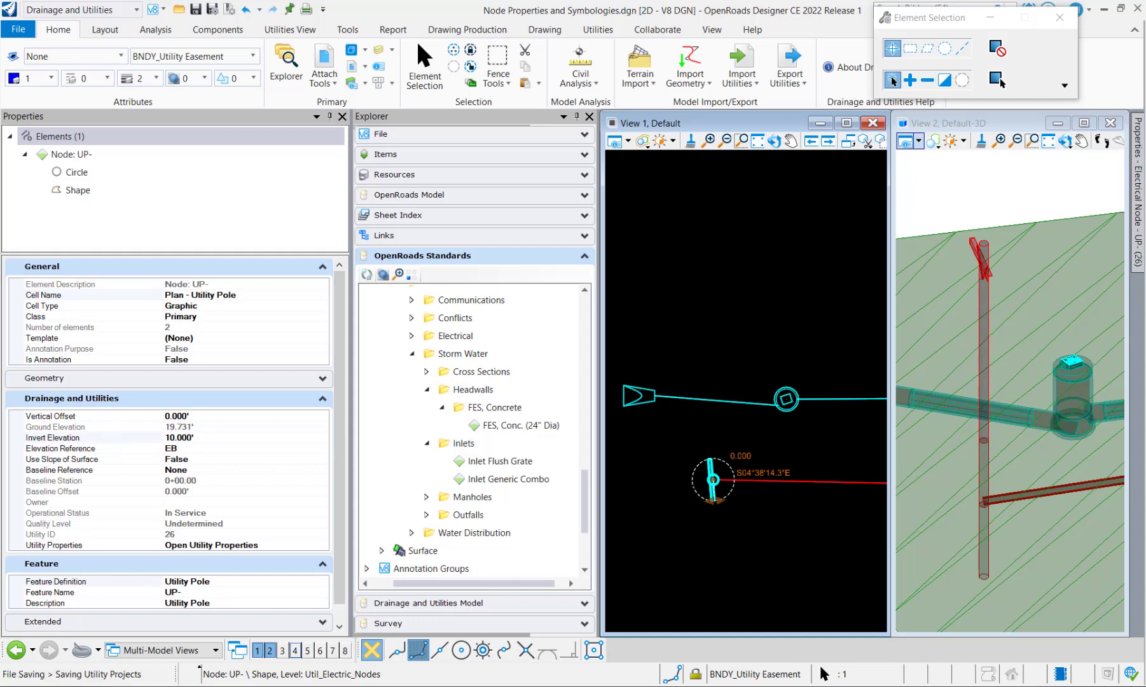
Step: Collapse the FES, Concrete, Inlets, Headwalls and Storm Water folders of the solid node symbologies
click(443, 408)
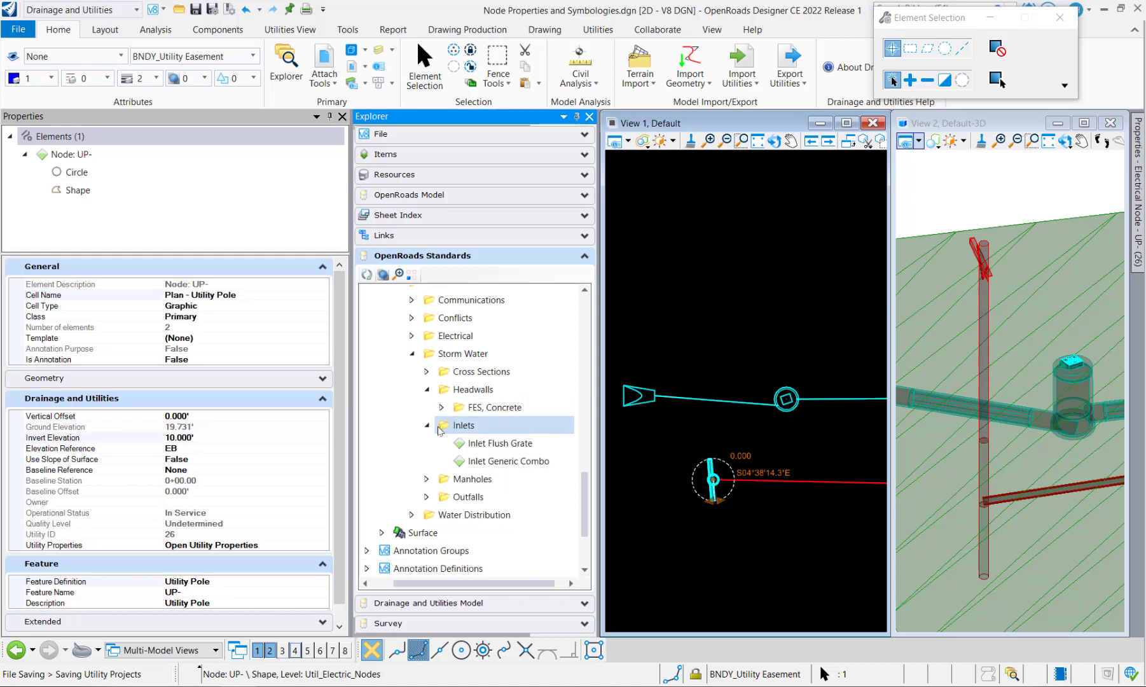
click(427, 424)
click(427, 389)
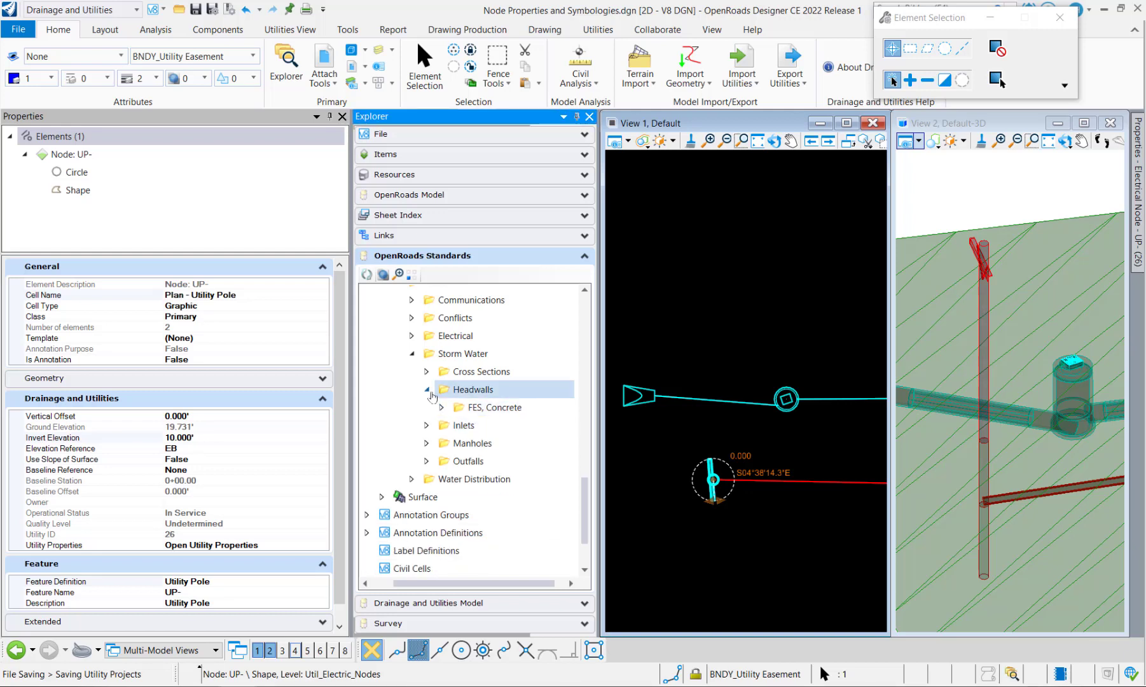
click(412, 354)
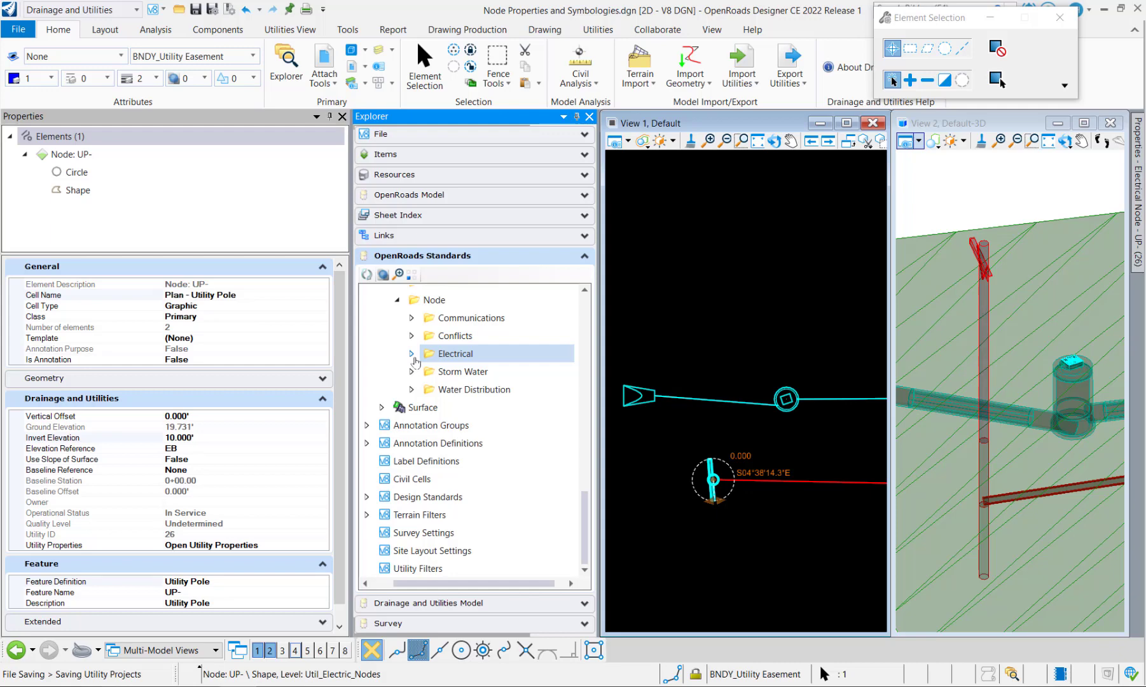
Step: Bring up the Element Templates and expand the storm water node folders for inlets, cross sections and headwalls
click(102, 58)
click(126, 341)
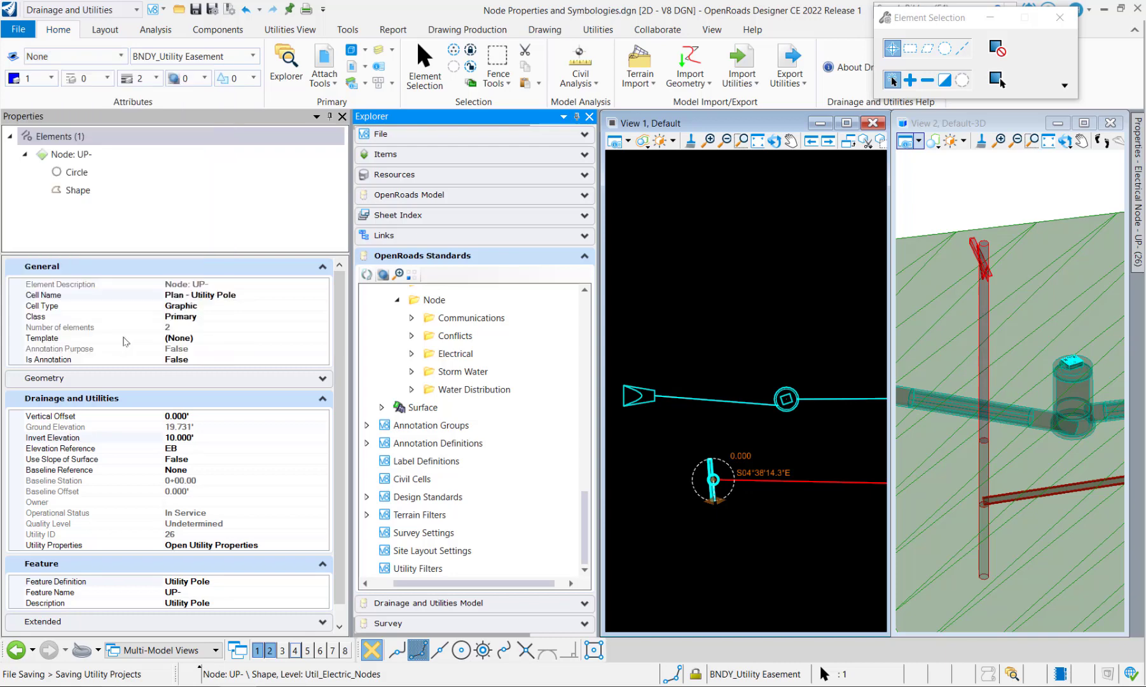
click(317, 211)
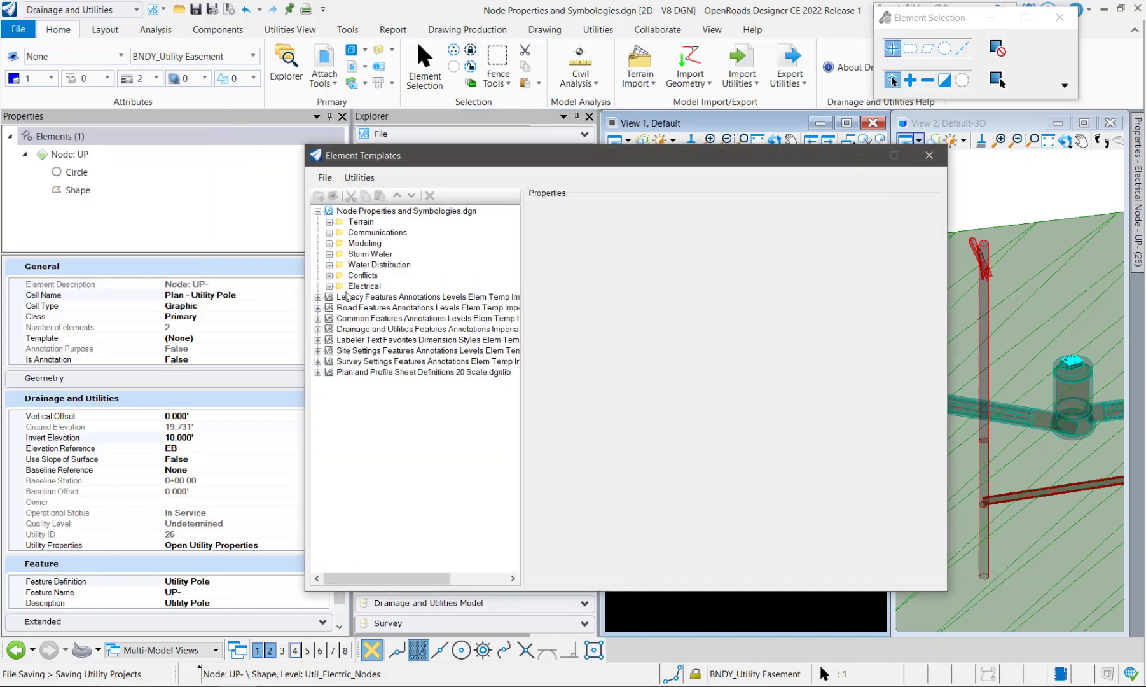
click(329, 254)
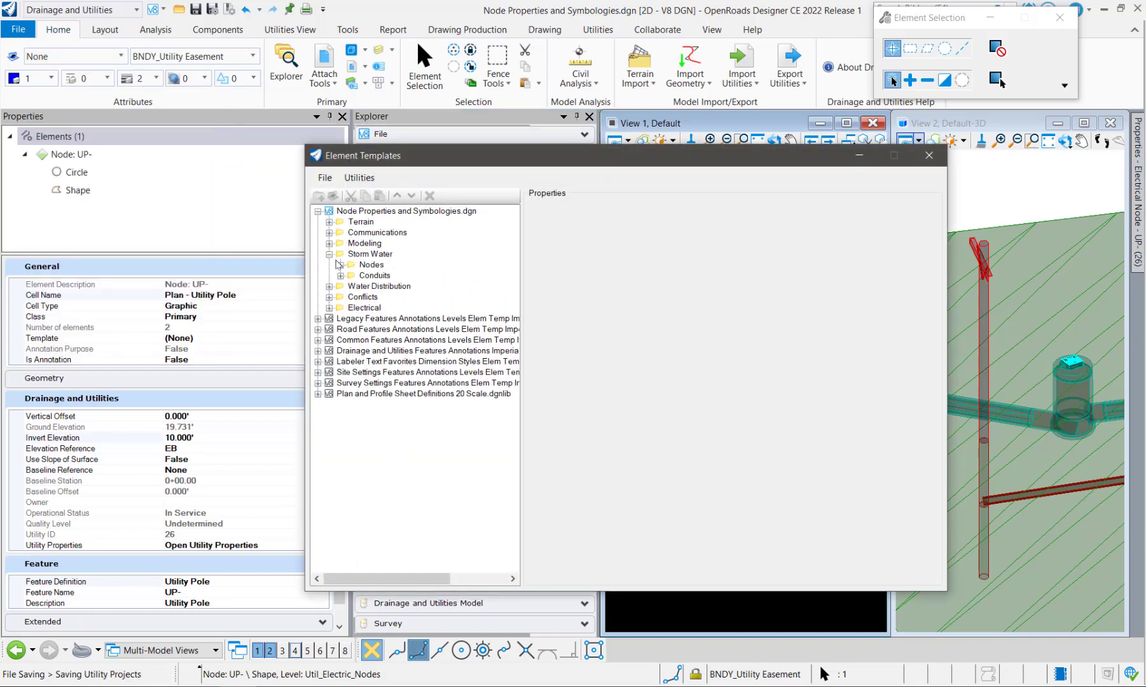
click(340, 264)
click(352, 276)
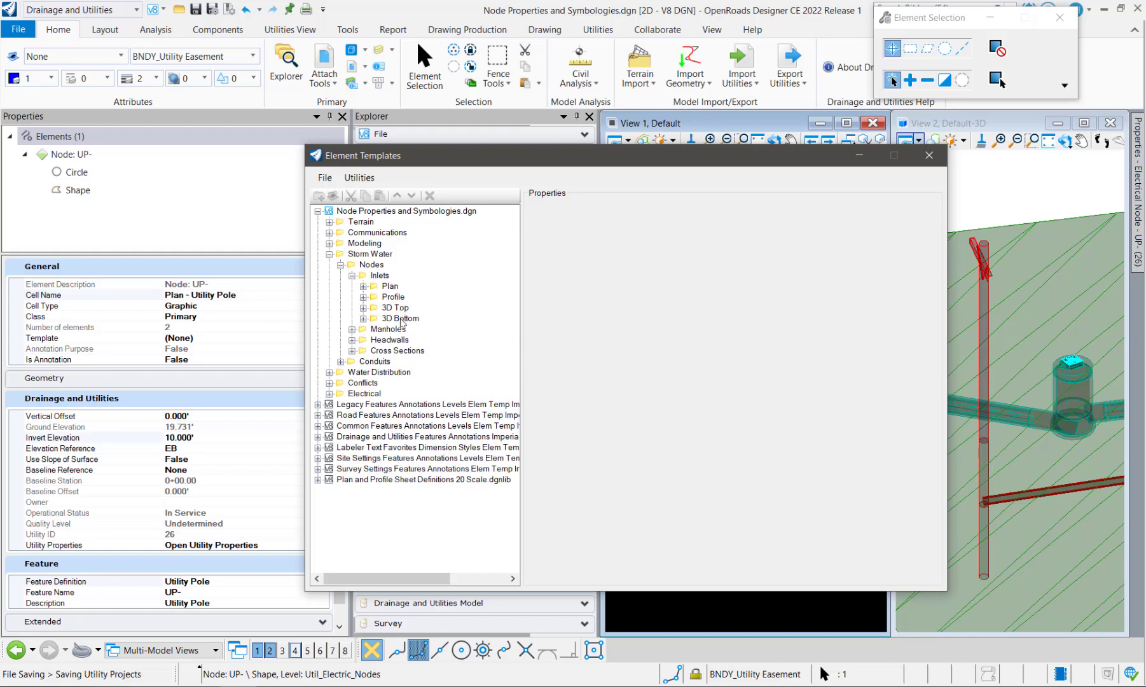
click(352, 350)
click(352, 341)
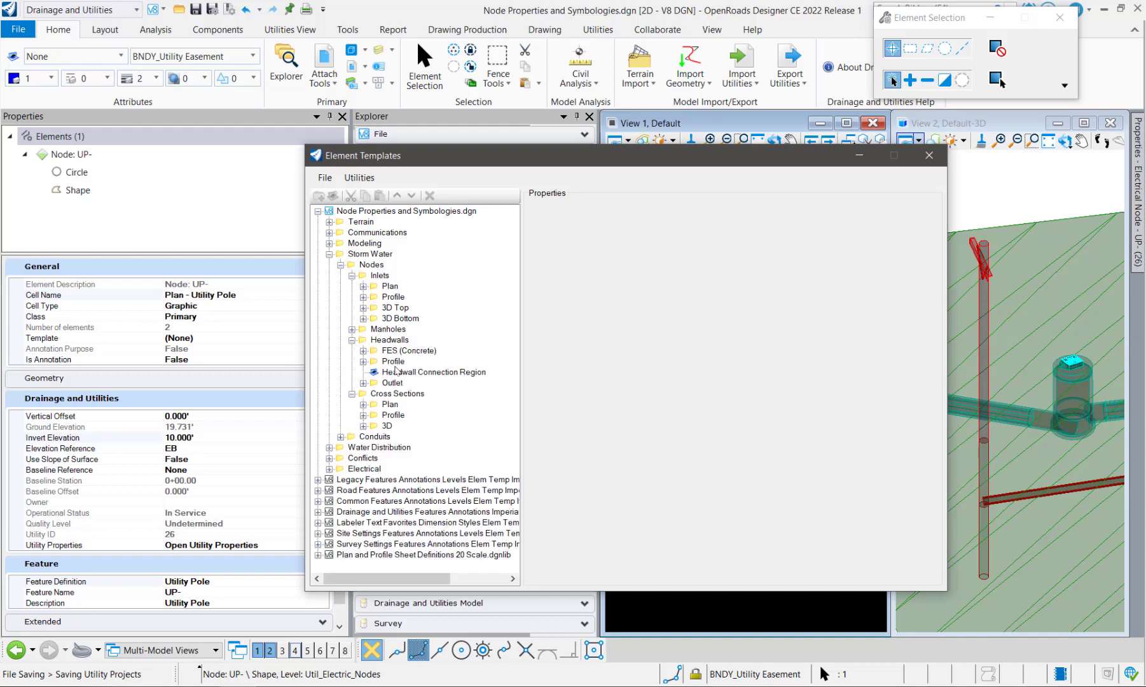